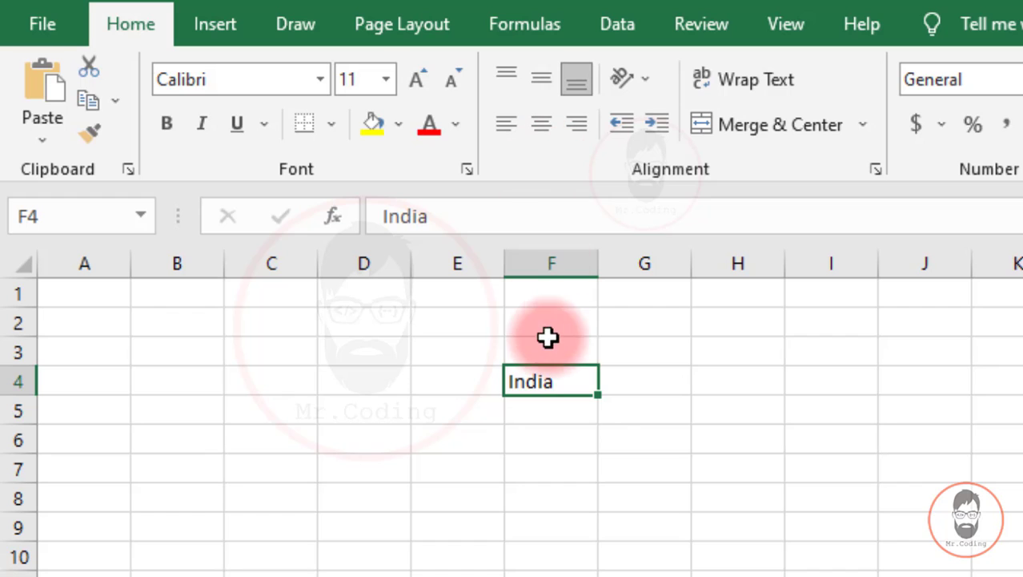
Centre India in F4 and widen column F.
{"action": "left_click", "coordinate": [540, 124]}
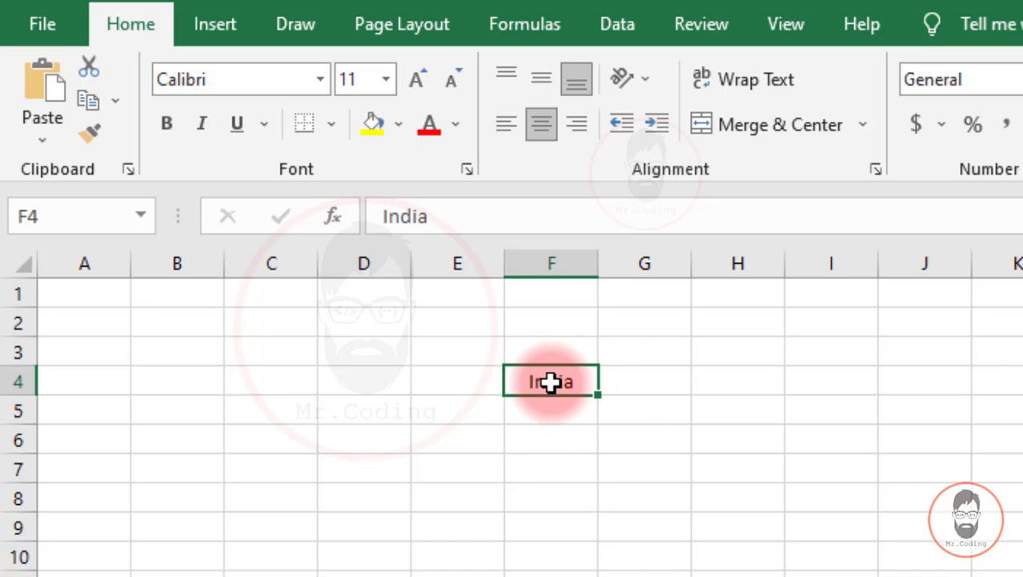
{"action": "key", "text": "Down"}
{"action": "key", "text": "Down"}
{"action": "key", "text": "Down"}
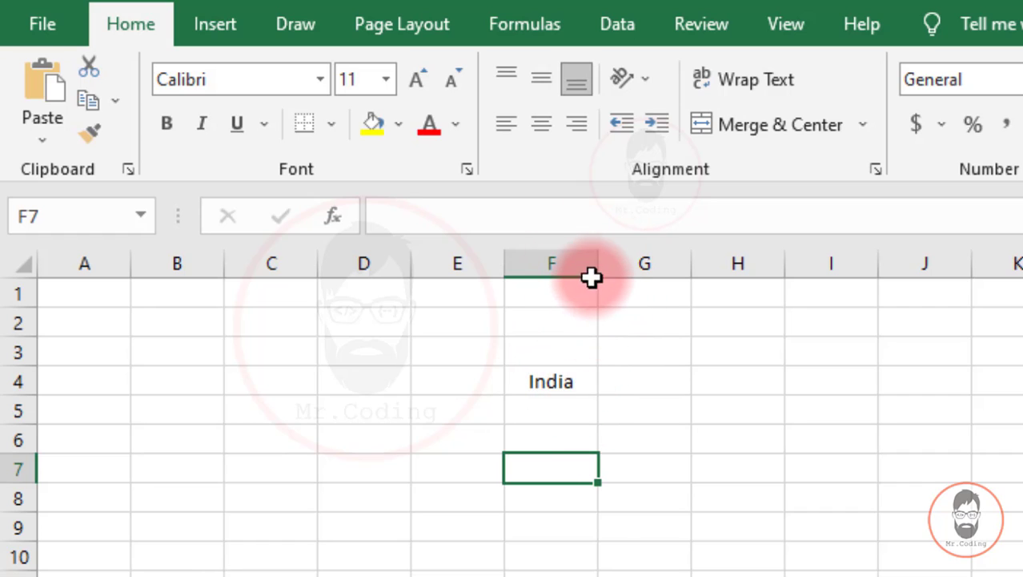
{"action": "left_click_drag", "start_coordinate": [593, 269], "coordinate": [712, 268]}
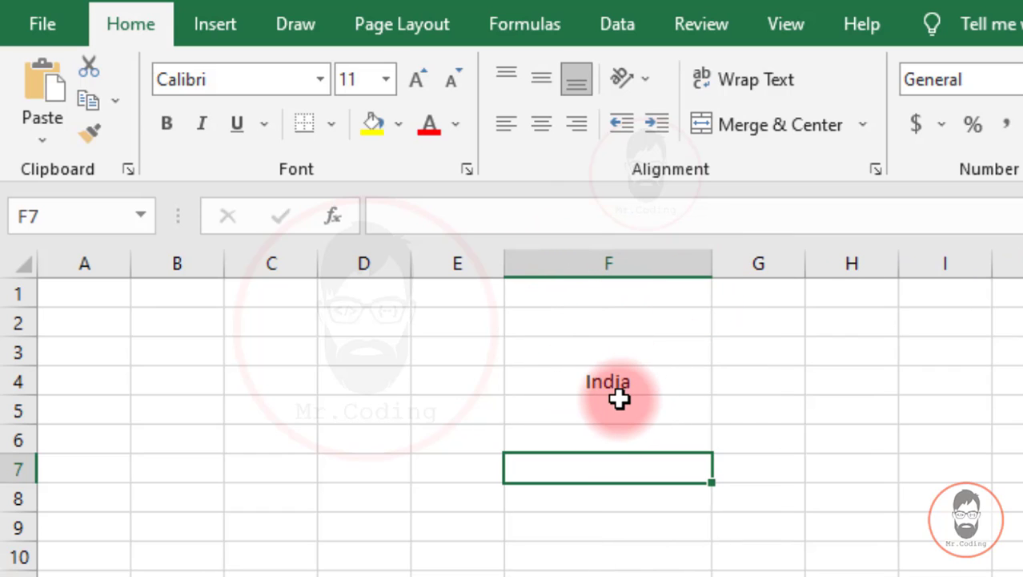
{"action": "left_click", "coordinate": [624, 392]}
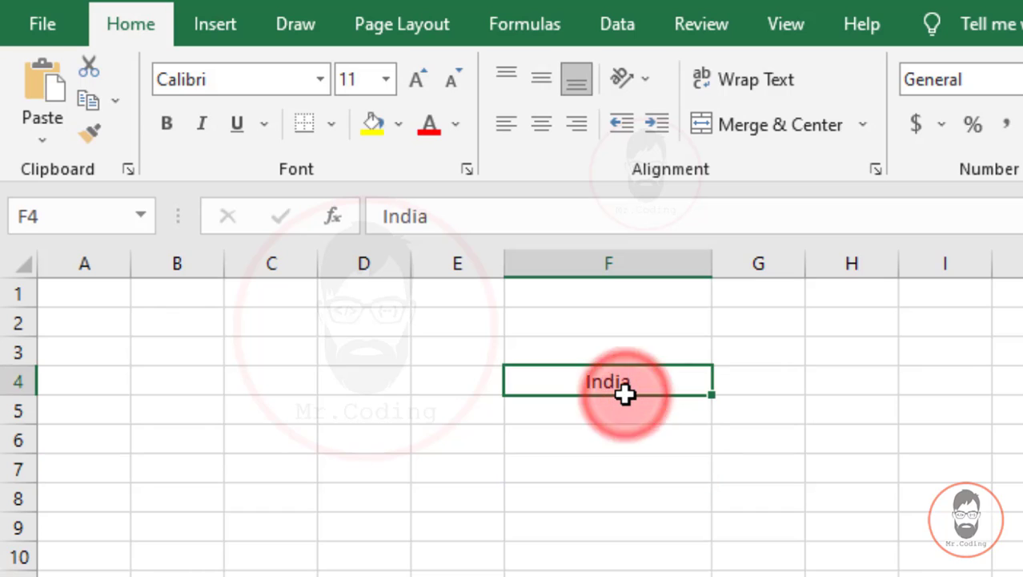
{"action": "left_click", "coordinate": [582, 431]}
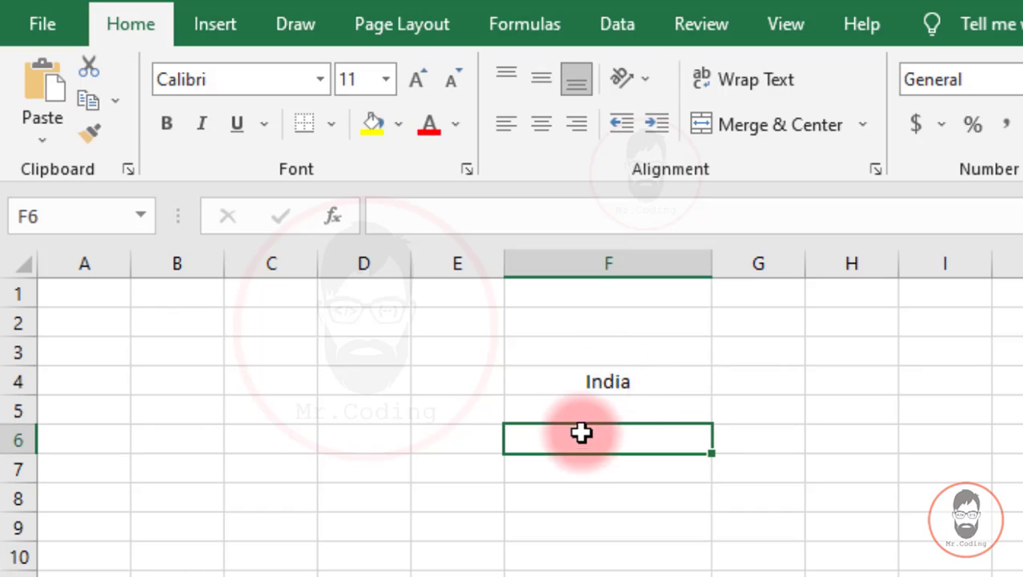
Cycle India in F4 through right, left, centre and right alignment, ending left-aligned.
{"action": "left_click", "coordinate": [628, 381]}
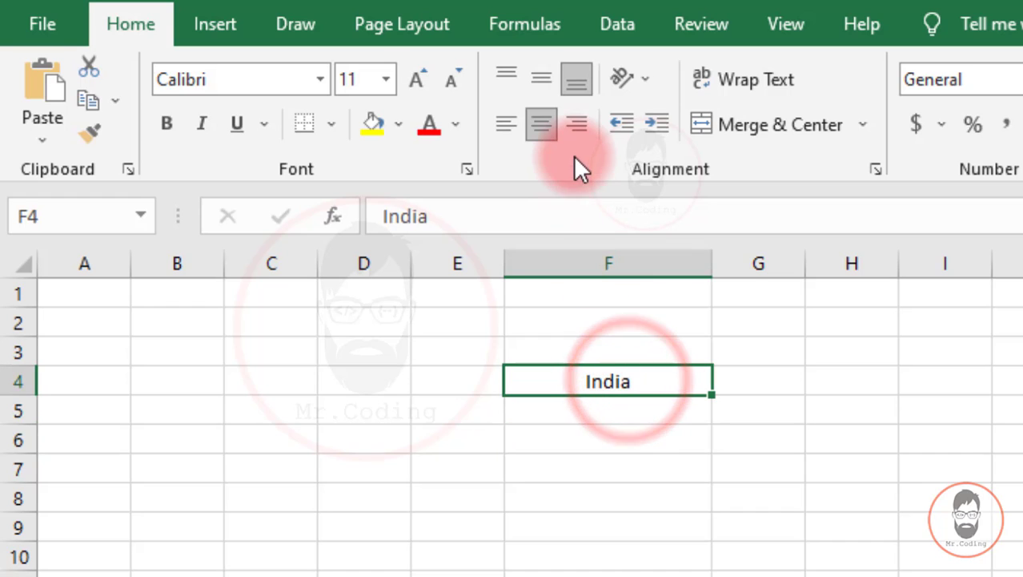
{"action": "left_click", "coordinate": [577, 125]}
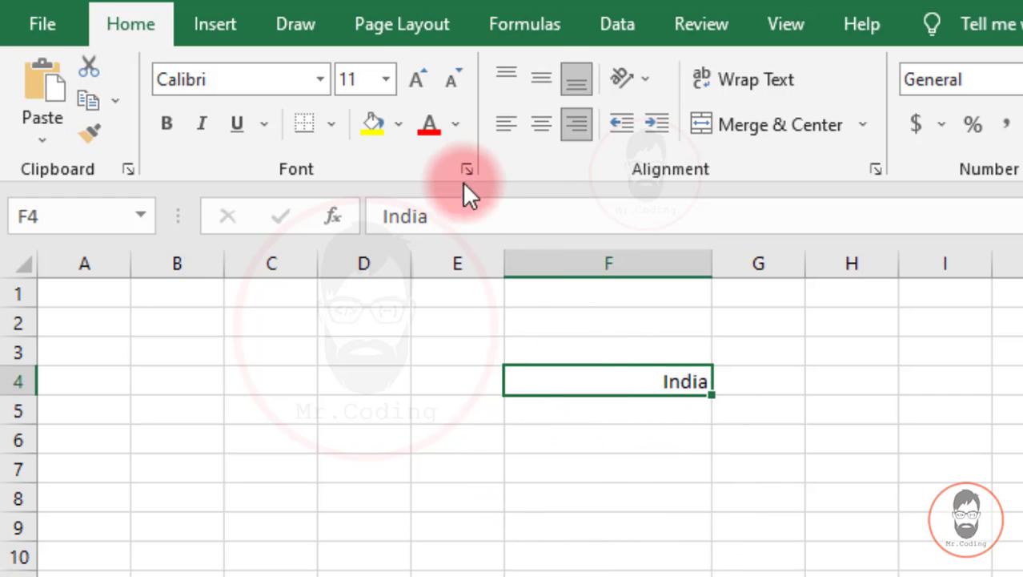
{"action": "left_click", "coordinate": [510, 124]}
{"action": "left_click", "coordinate": [542, 127]}
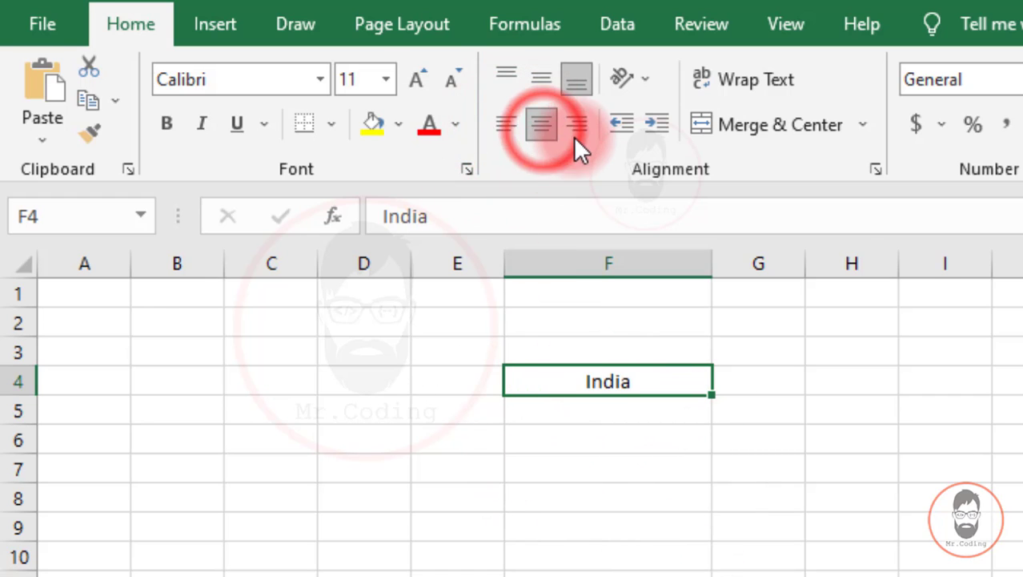
{"action": "left_click", "coordinate": [577, 126]}
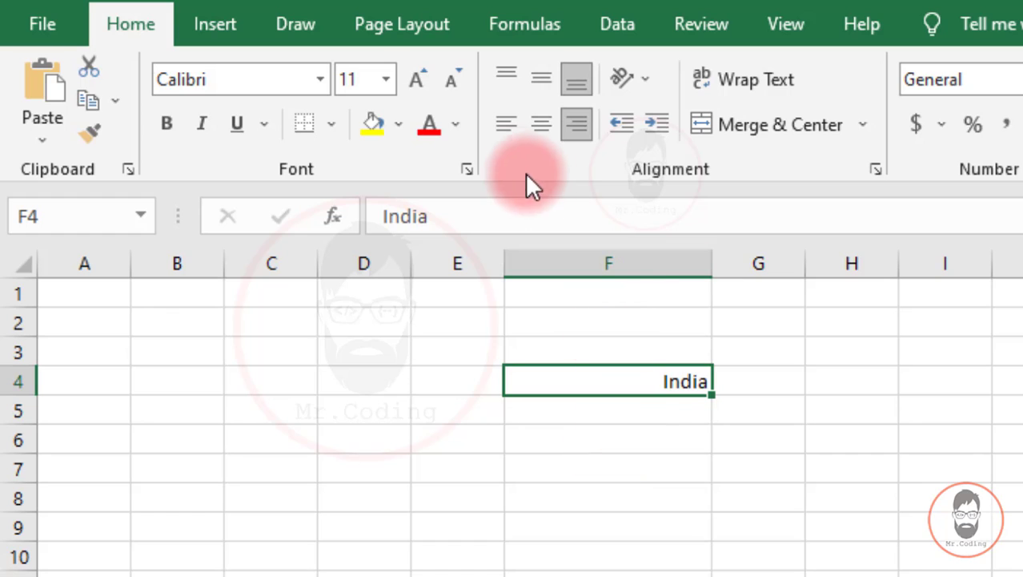
{"action": "left_click", "coordinate": [503, 133]}
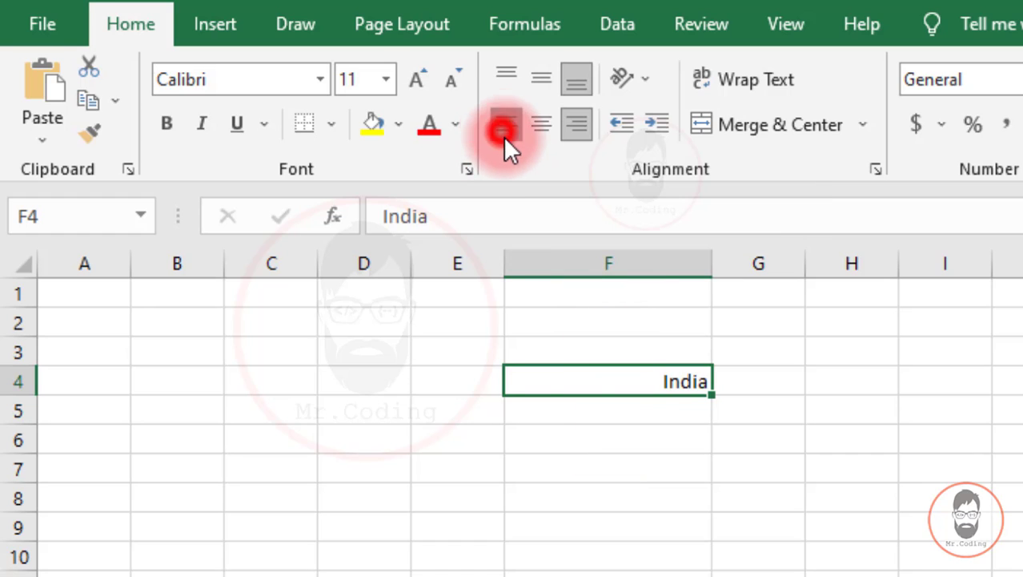
{"action": "left_click", "coordinate": [603, 506]}
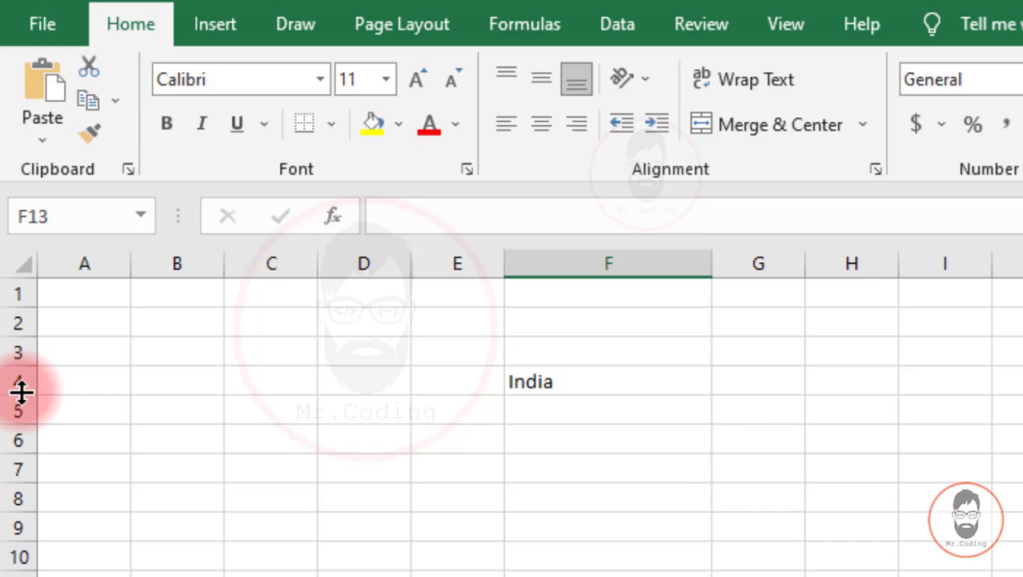
Make row 4 taller and try Top and Middle Align on India in F4.
{"action": "left_click_drag", "start_coordinate": [21, 391], "coordinate": [22, 458]}
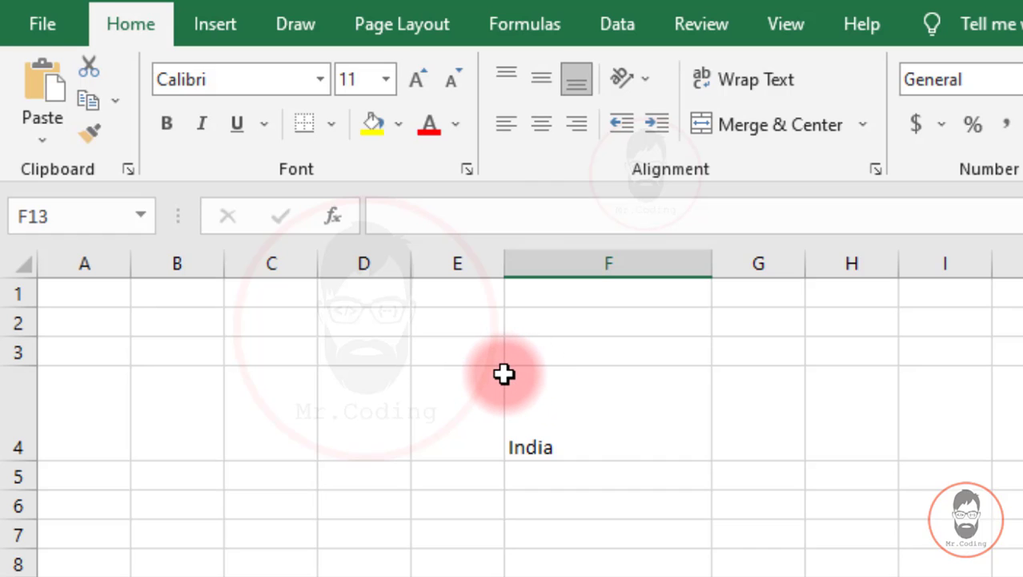
{"action": "left_click", "coordinate": [615, 425]}
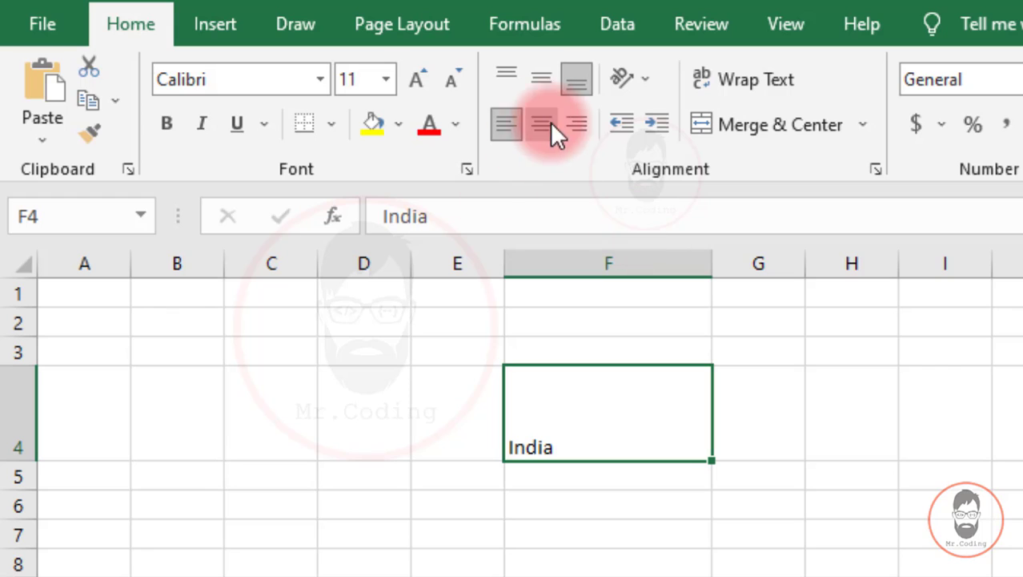
{"action": "left_click", "coordinate": [510, 132]}
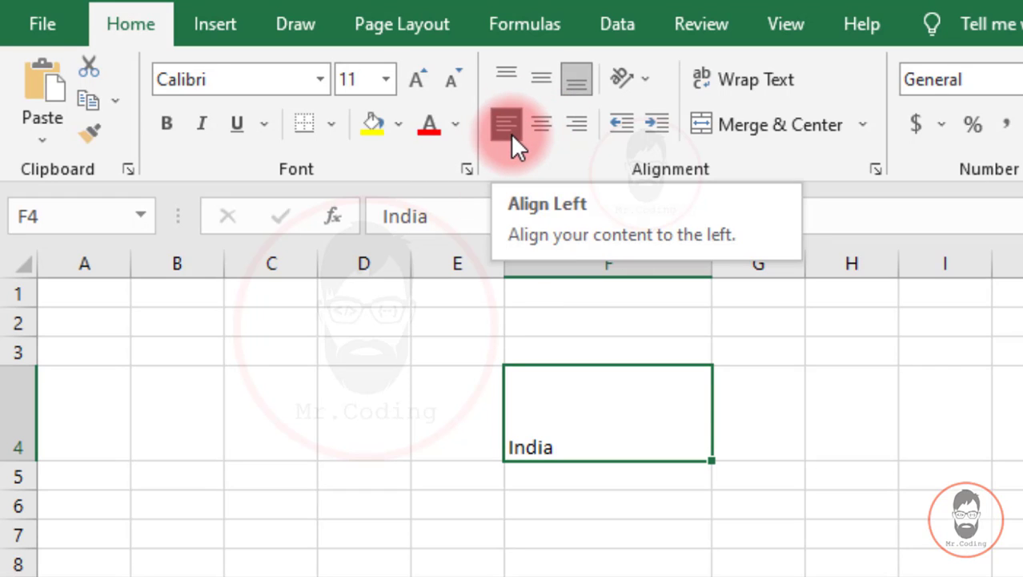
{"action": "left_click", "coordinate": [506, 72]}
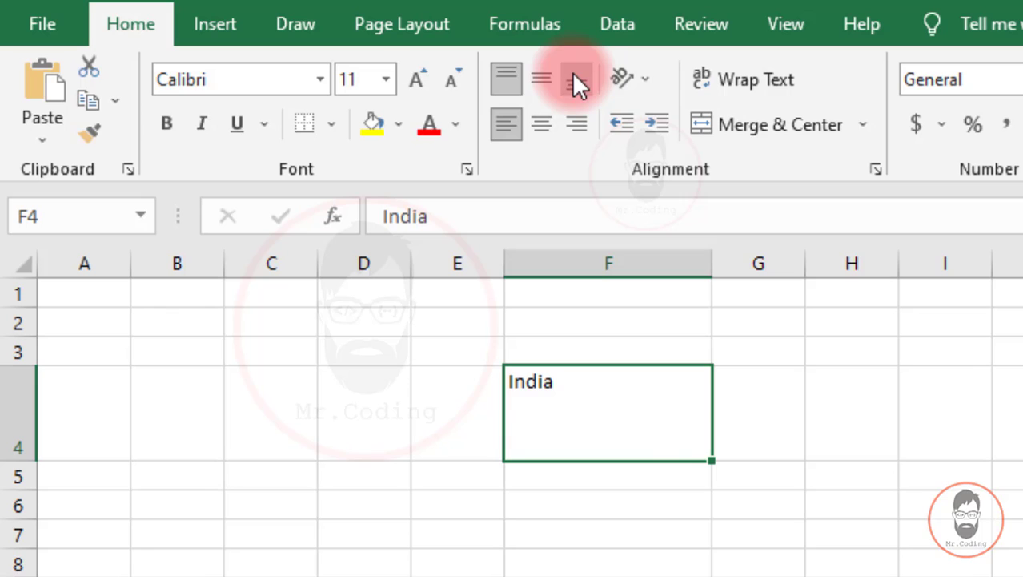
{"action": "left_click", "coordinate": [547, 80]}
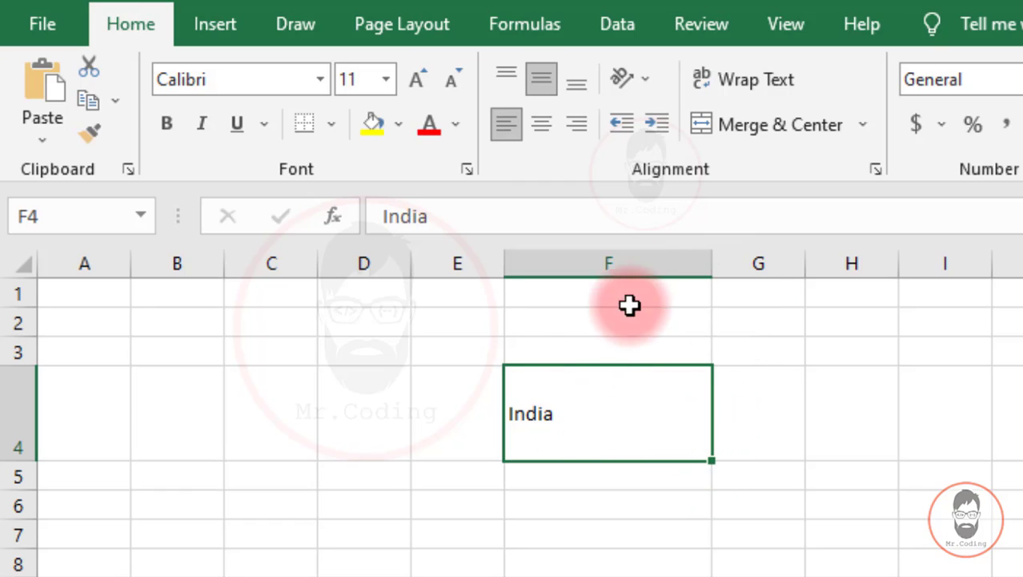
Try right, left and bottom alignment, finishing with India centred and middle-aligned in F4.
{"action": "left_click", "coordinate": [577, 123]}
{"action": "left_click", "coordinate": [506, 123]}
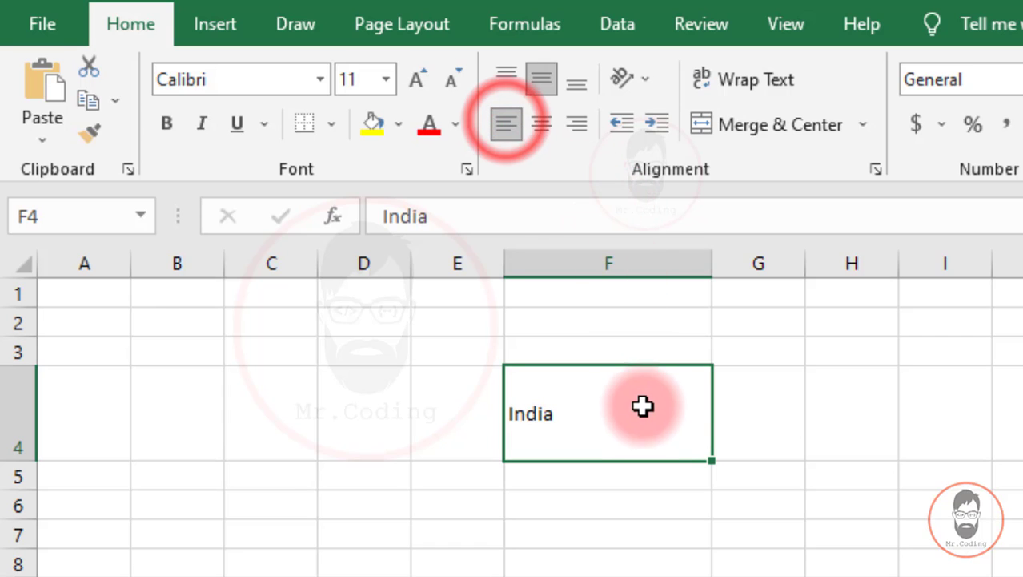
{"action": "left_click", "coordinate": [578, 124]}
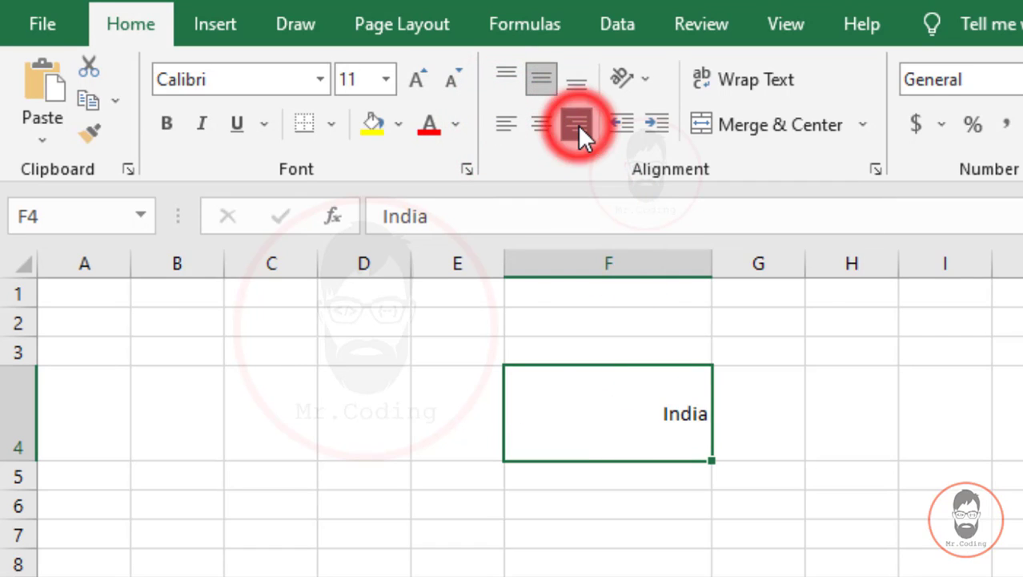
{"action": "left_click", "coordinate": [577, 79]}
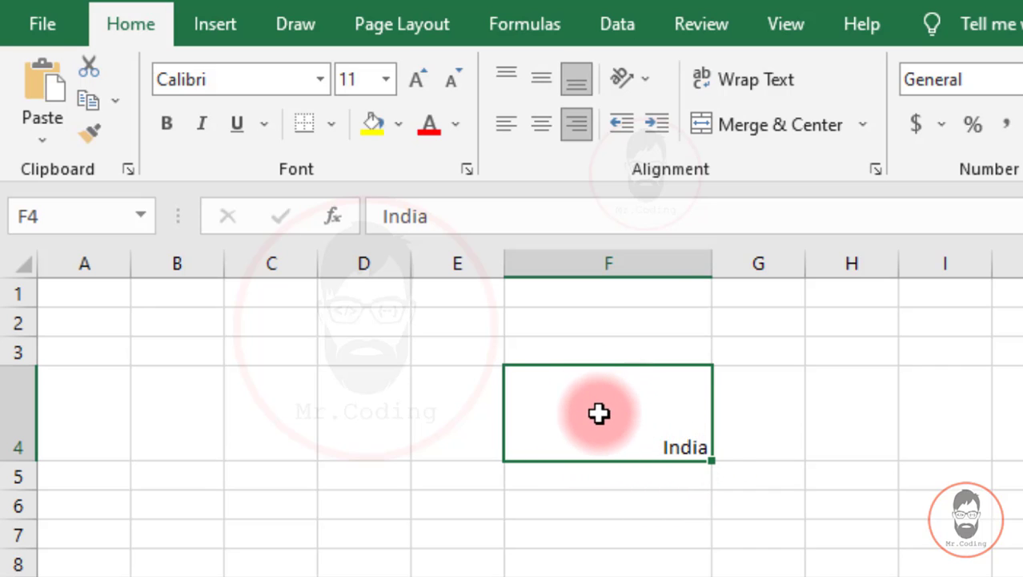
{"action": "left_click", "coordinate": [547, 124]}
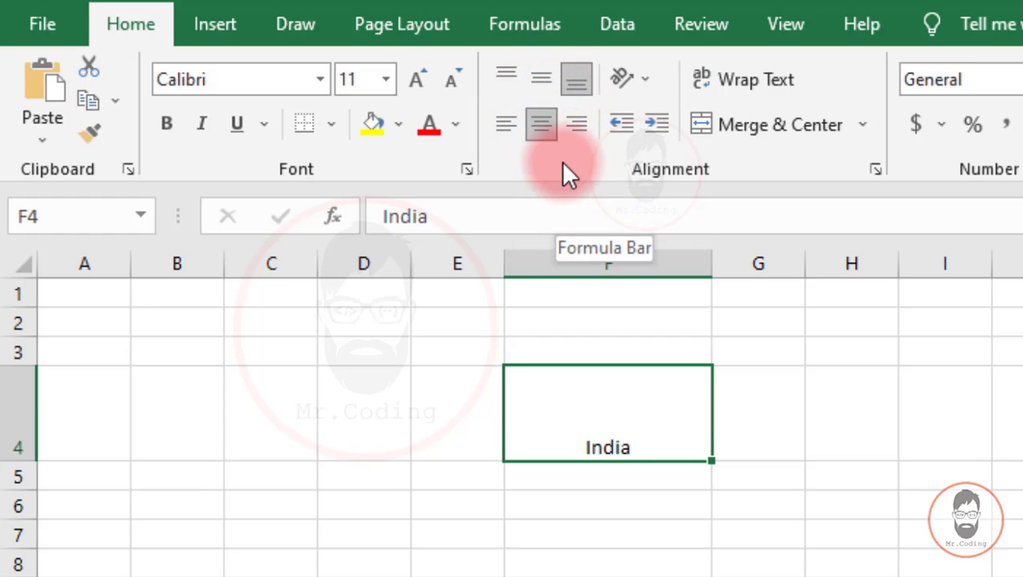
{"action": "left_click", "coordinate": [540, 79]}
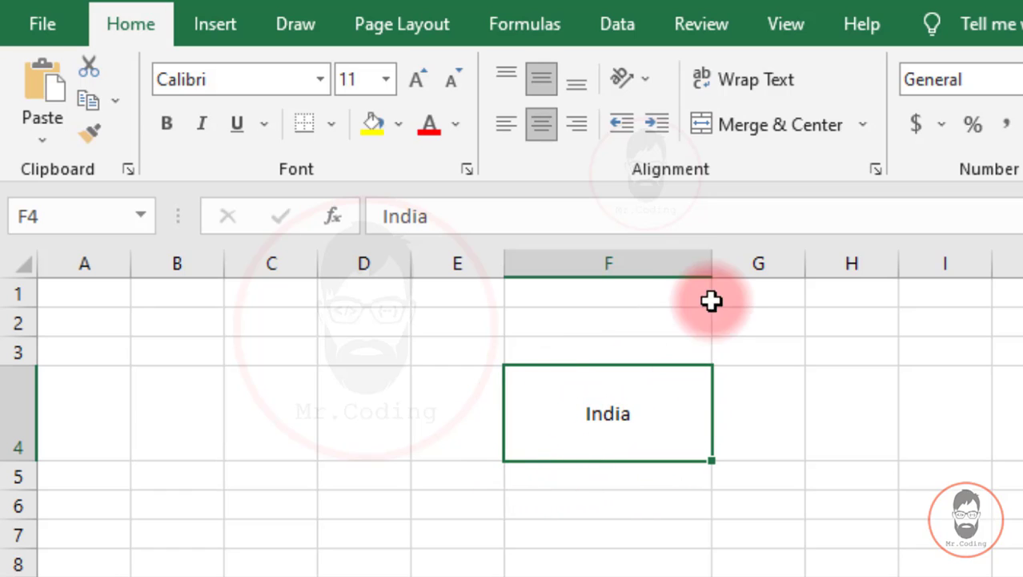
Narrow column F back down, then AutoFit timetable column B to fit the time ranges.
{"action": "left_click_drag", "start_coordinate": [706, 262], "coordinate": [816, 282]}
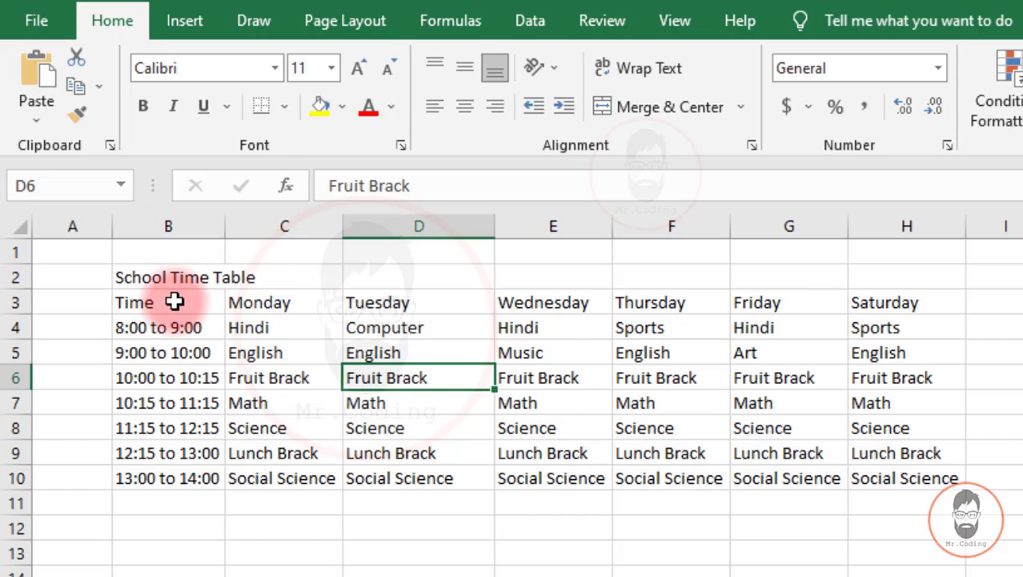
{"action": "double_click", "coordinate": [225, 225]}
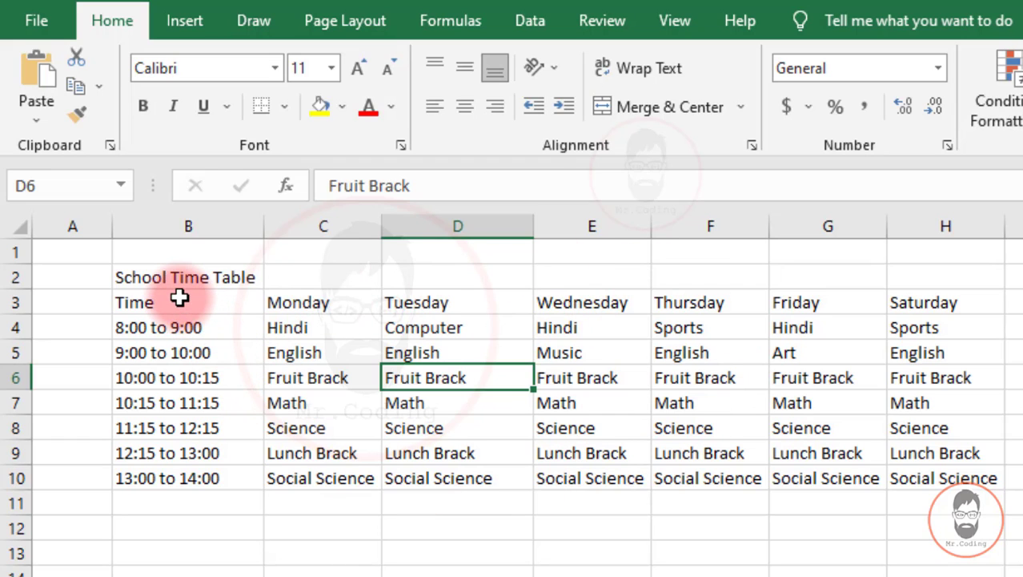
Make the Time-to-Saturday header row bold, light grey filled and centred.
{"action": "left_click_drag", "start_coordinate": [179, 297], "coordinate": [903, 297]}
{"action": "left_click", "coordinate": [145, 106]}
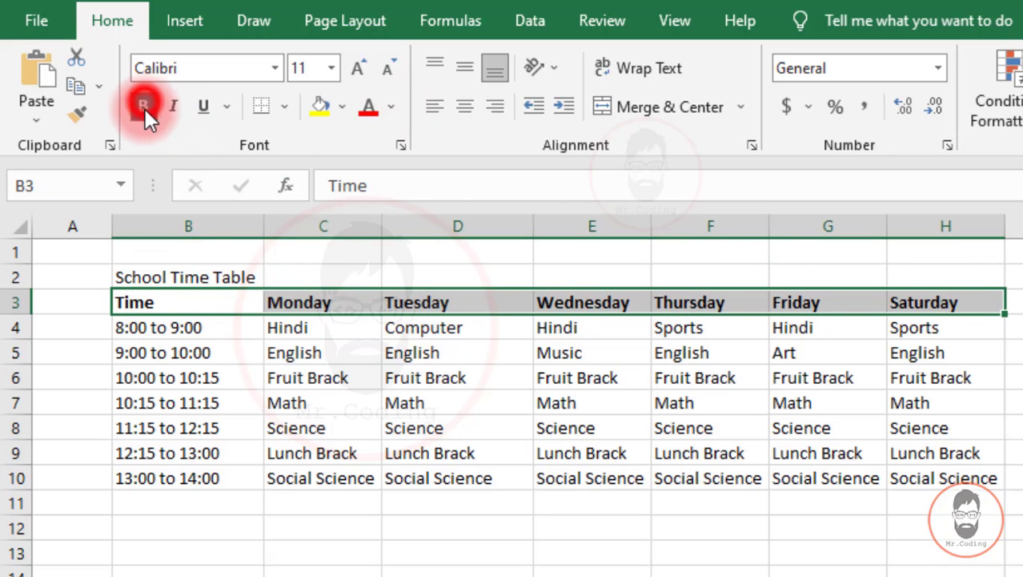
{"action": "left_click", "coordinate": [343, 106]}
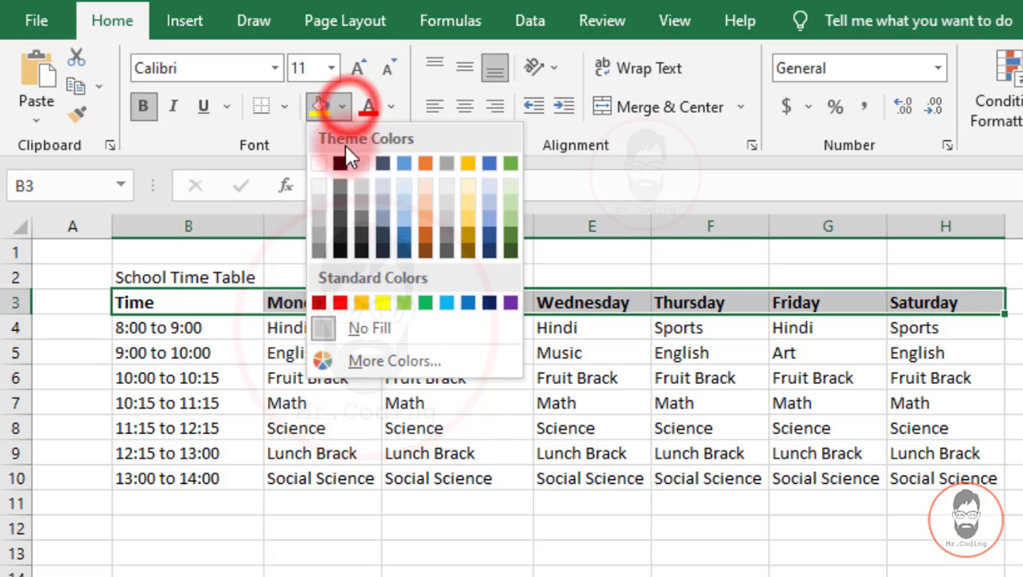
{"action": "left_click", "coordinate": [318, 202]}
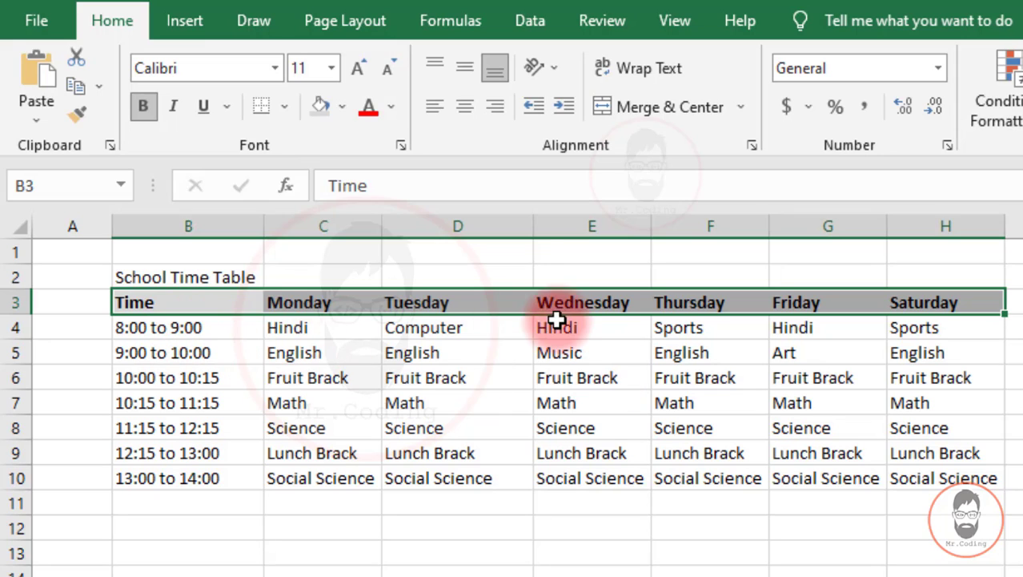
{"action": "left_click", "coordinate": [466, 110]}
{"action": "left_click", "coordinate": [346, 478]}
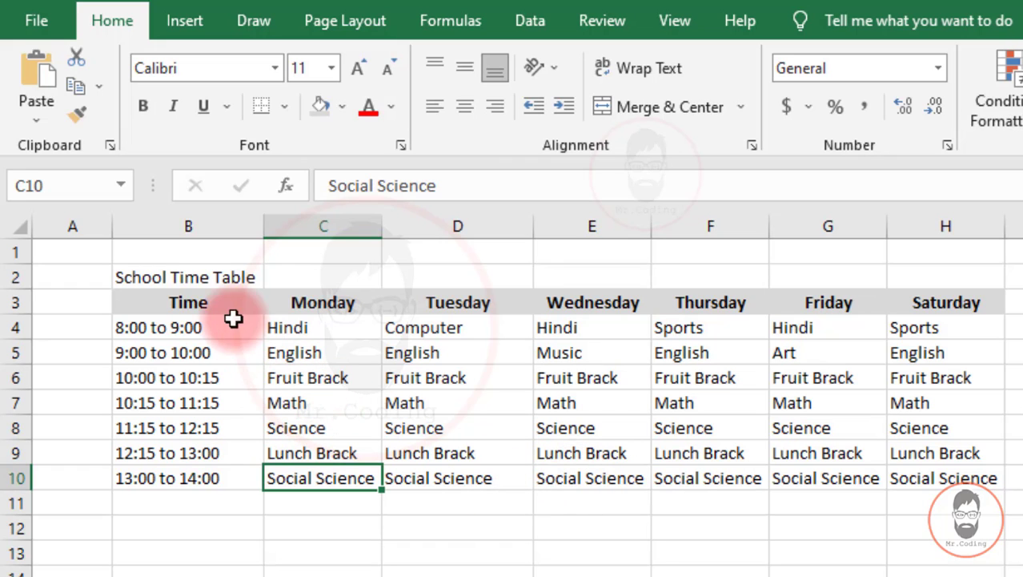
{"action": "left_click_drag", "start_coordinate": [226, 303], "coordinate": [935, 482]}
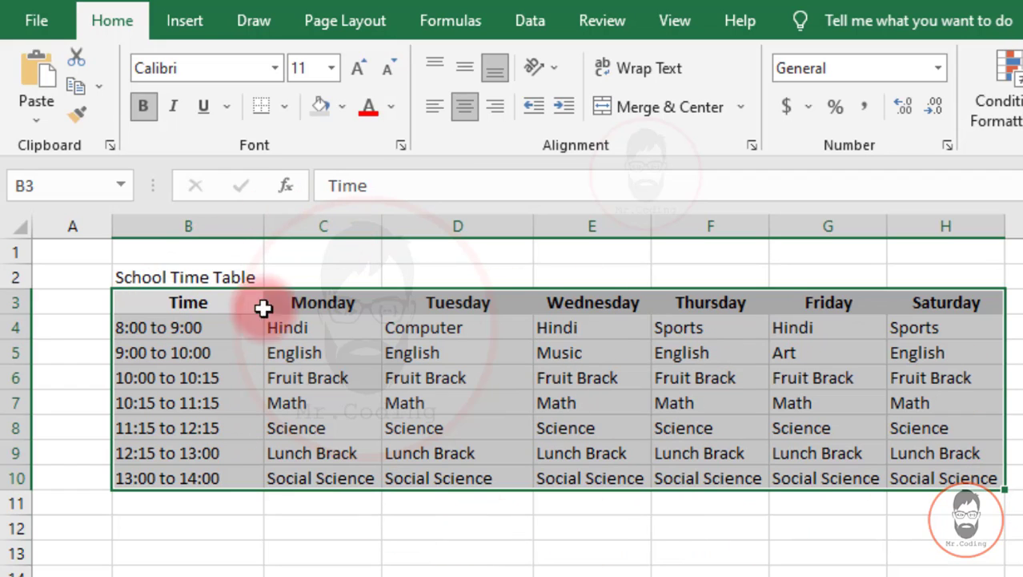
Apply All Borders to the timetable B3:H10.
{"action": "left_click", "coordinate": [282, 105]}
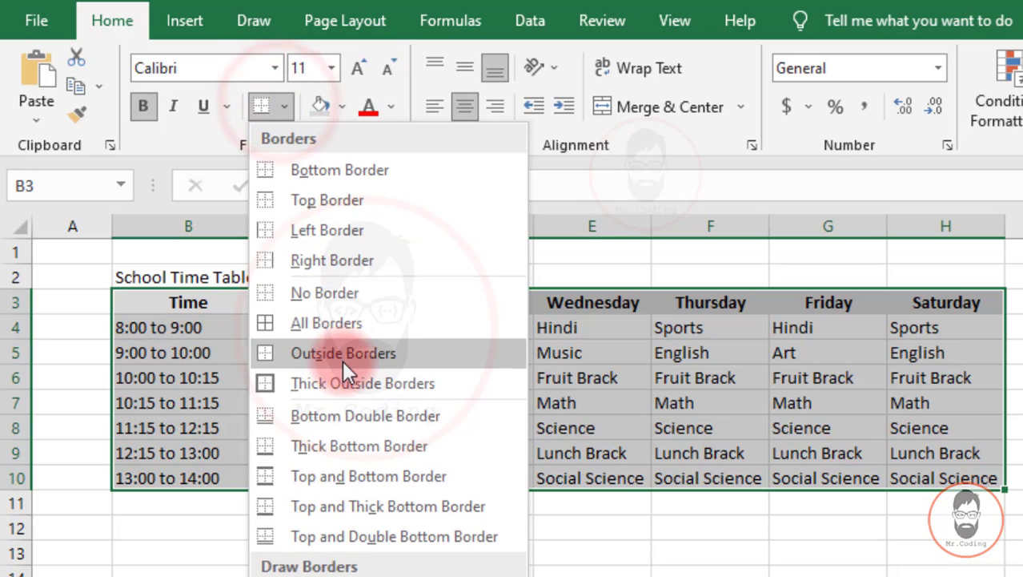
{"action": "left_click", "coordinate": [332, 323]}
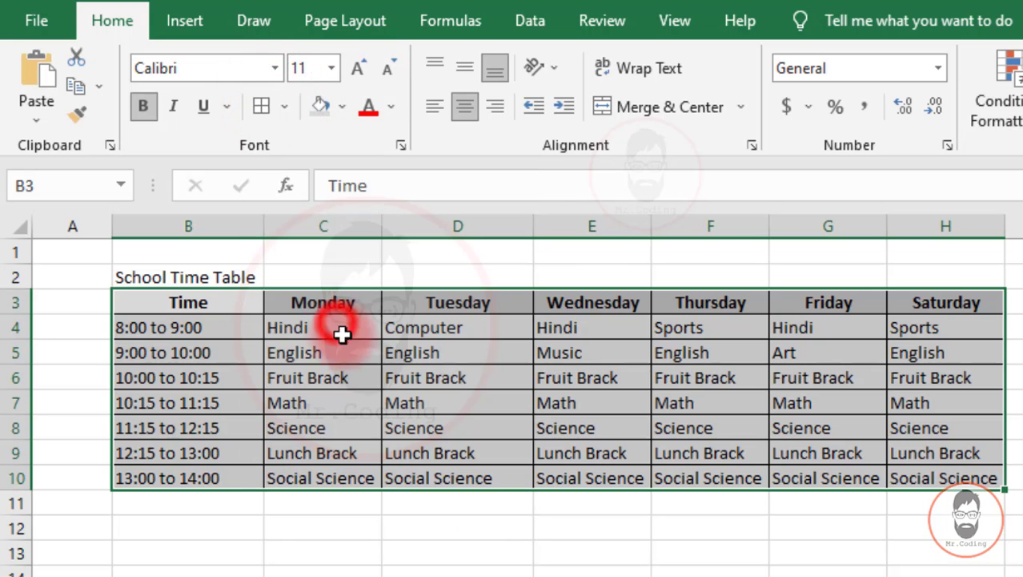
{"action": "left_click", "coordinate": [326, 414]}
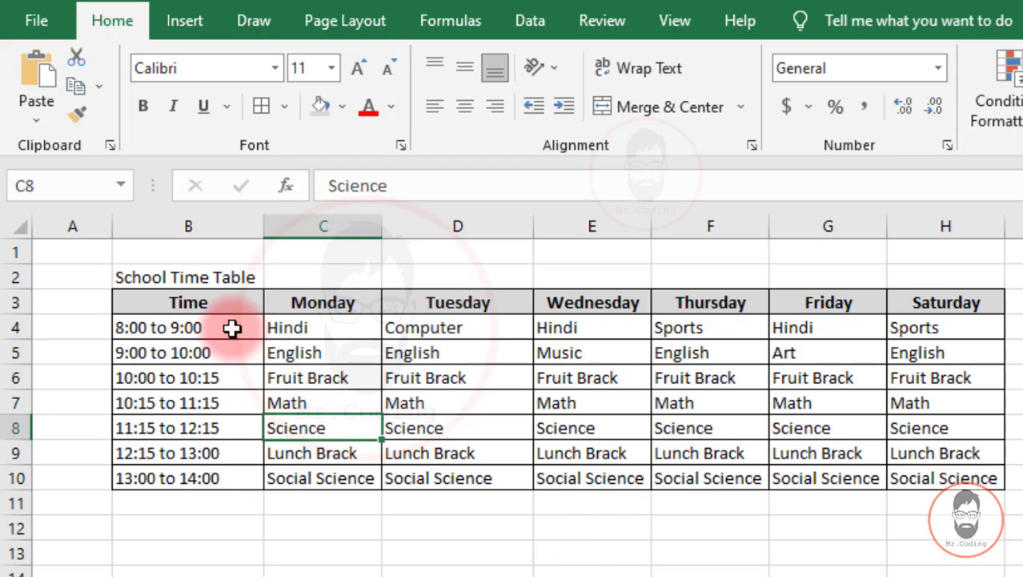
Centre the time slots in B4:B10.
{"action": "left_click_drag", "start_coordinate": [232, 327], "coordinate": [210, 477]}
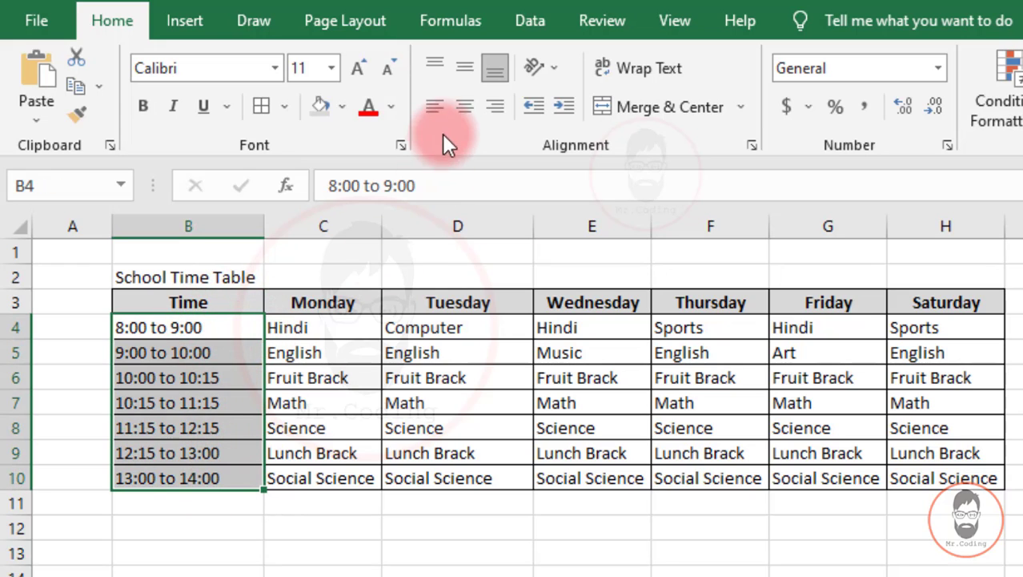
{"action": "left_click", "coordinate": [460, 113]}
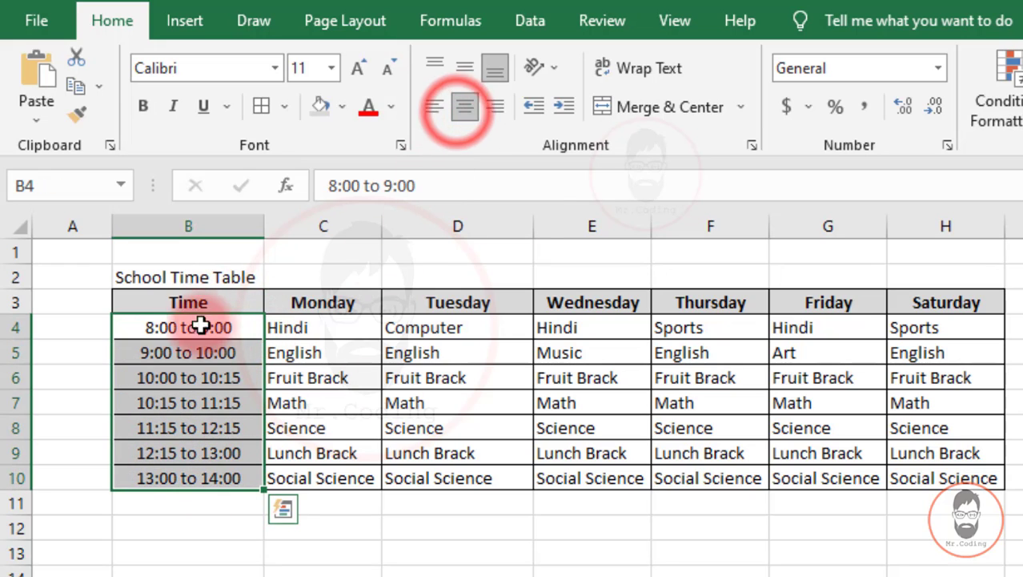
{"action": "left_click", "coordinate": [320, 447]}
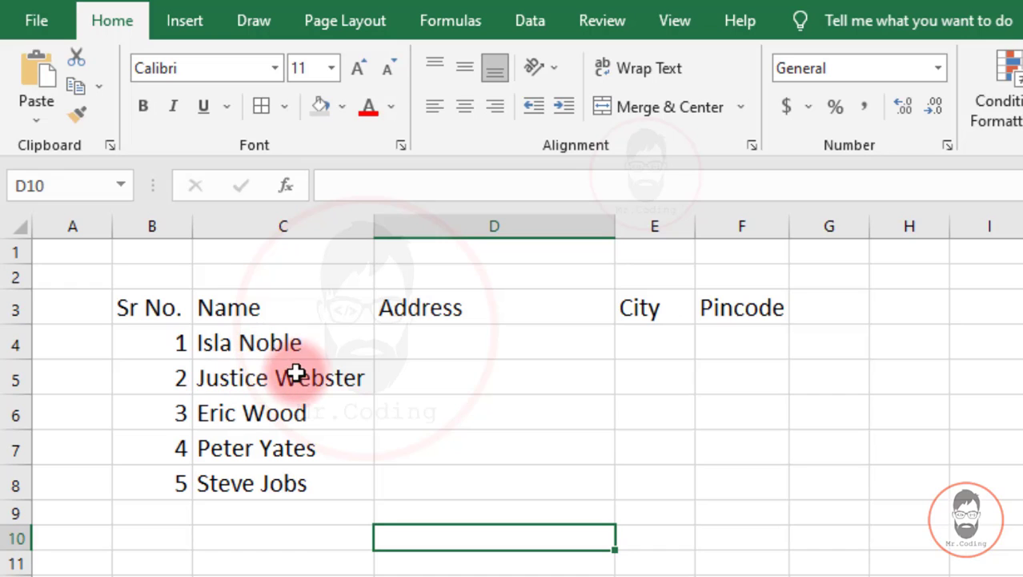
Paste the first contact's address into D4 and wrap it onto three lines.
{"action": "left_click", "coordinate": [419, 345]}
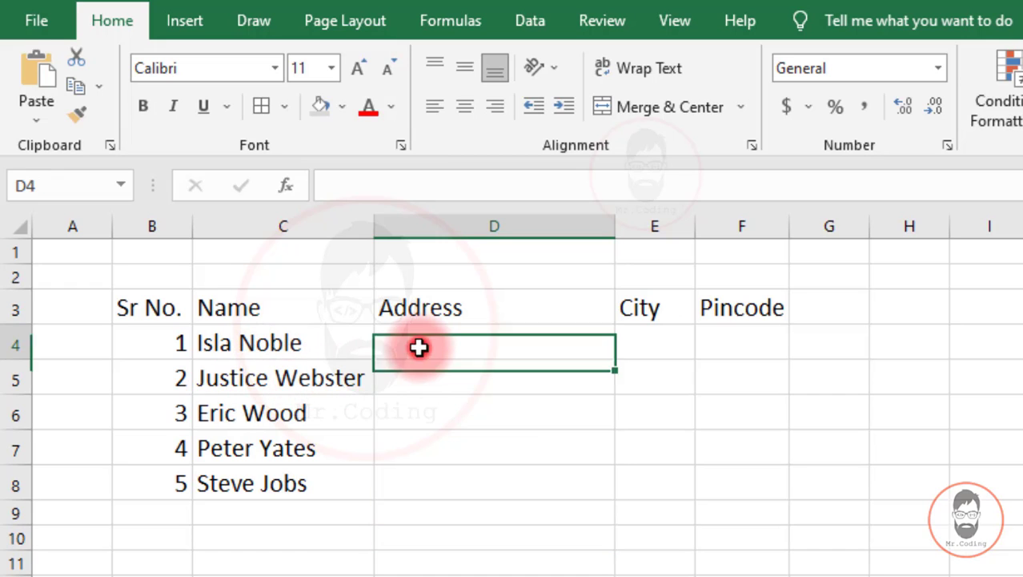
{"action": "double_click", "coordinate": [418, 345]}
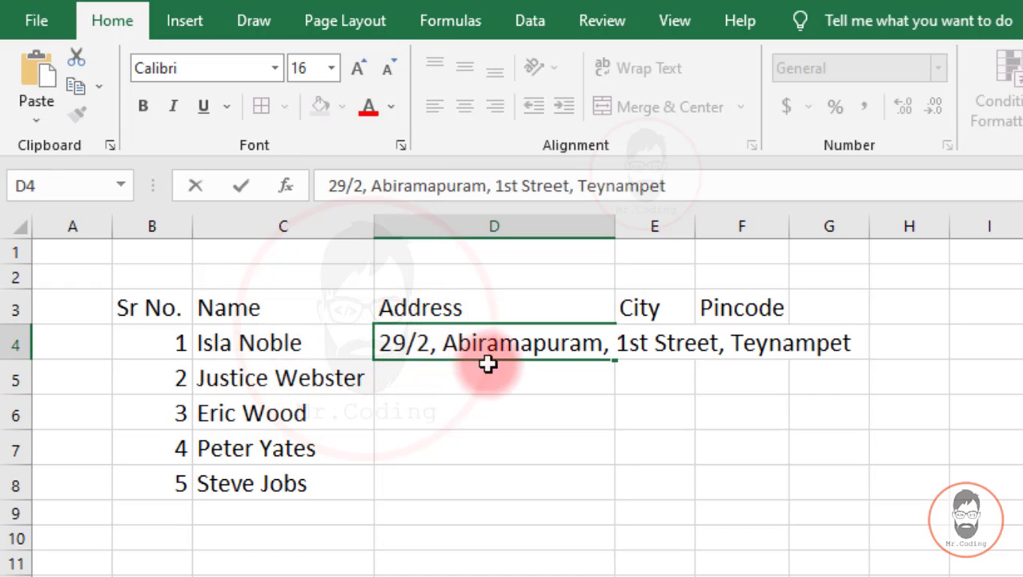
{"action": "key", "text": "ctrl+Return"}
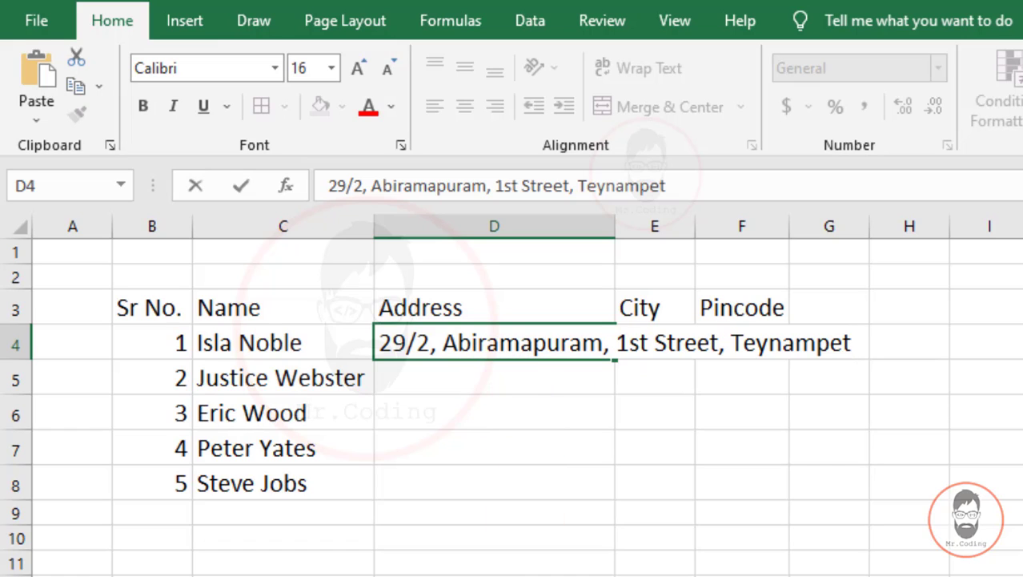
{"action": "key", "text": "Return"}
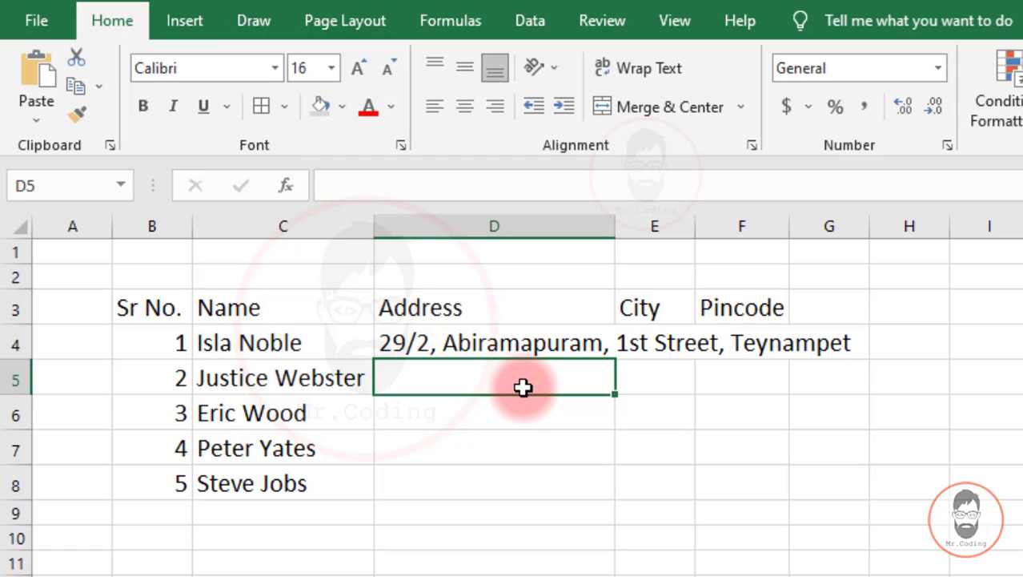
{"action": "left_click", "coordinate": [536, 340]}
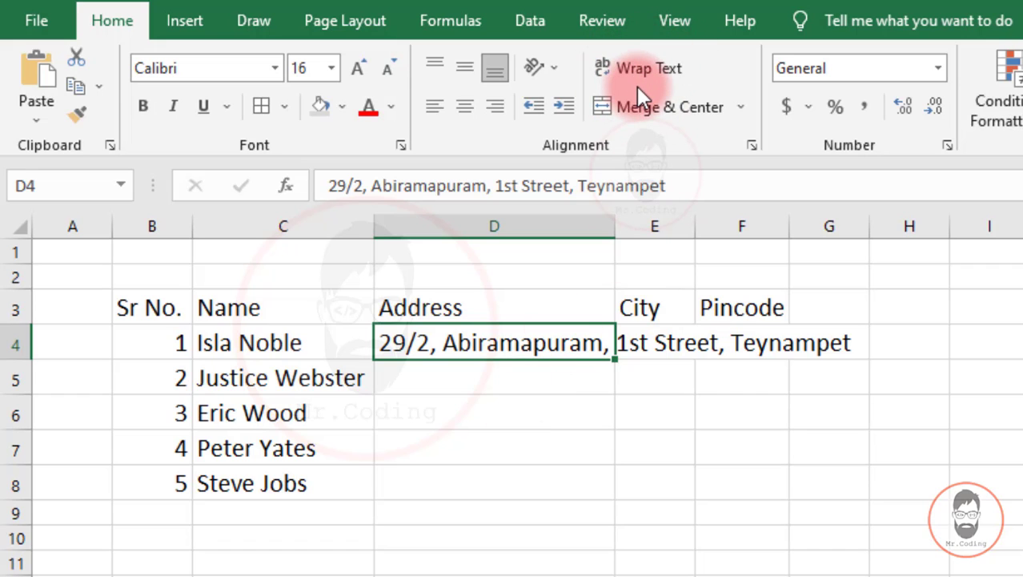
{"action": "left_click", "coordinate": [649, 69]}
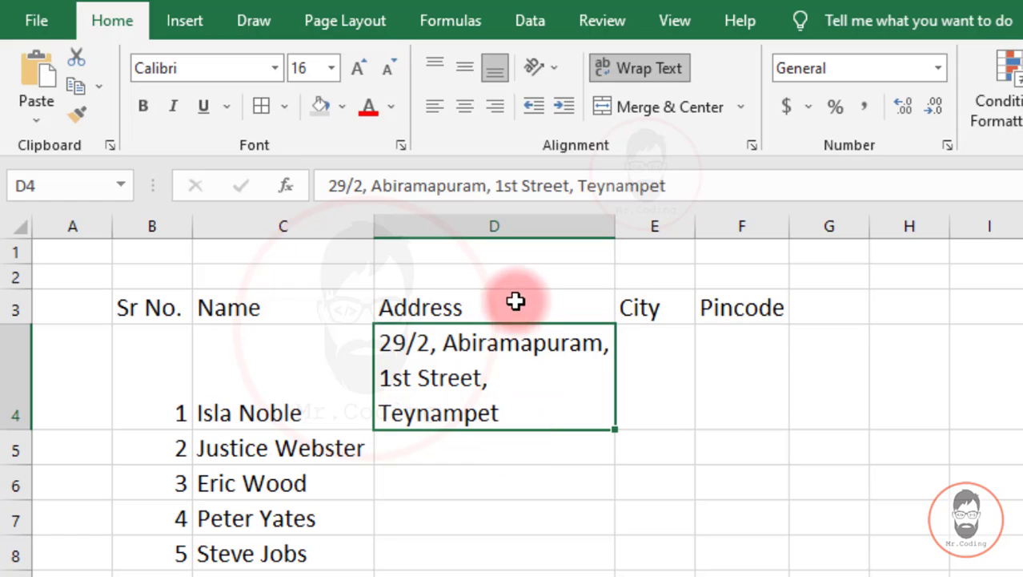
{"action": "left_click", "coordinate": [464, 446]}
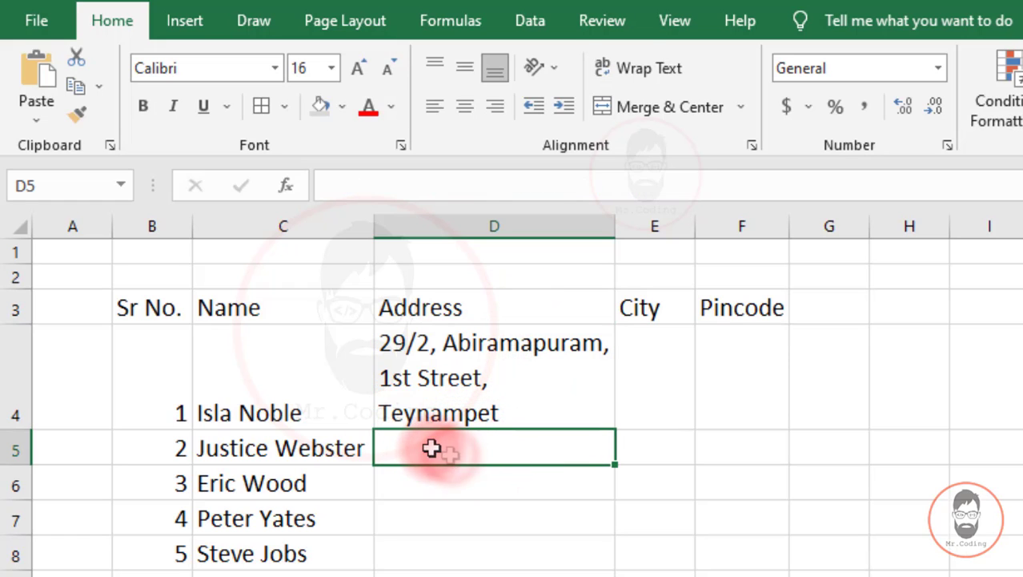
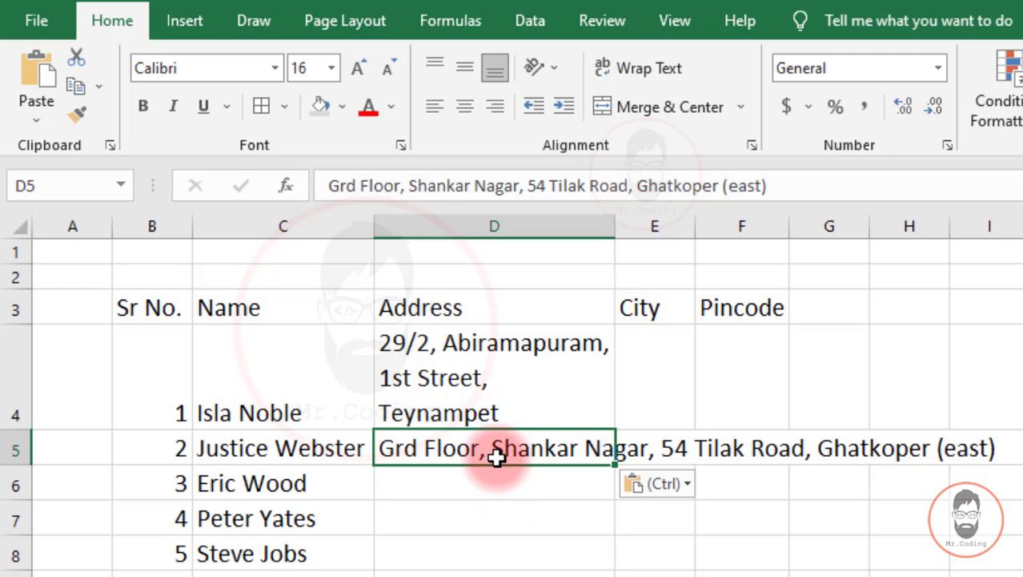
Paste the next address into D5 and apply Wrap Text to D5 and D6:D8.
{"action": "left_click", "coordinate": [644, 54]}
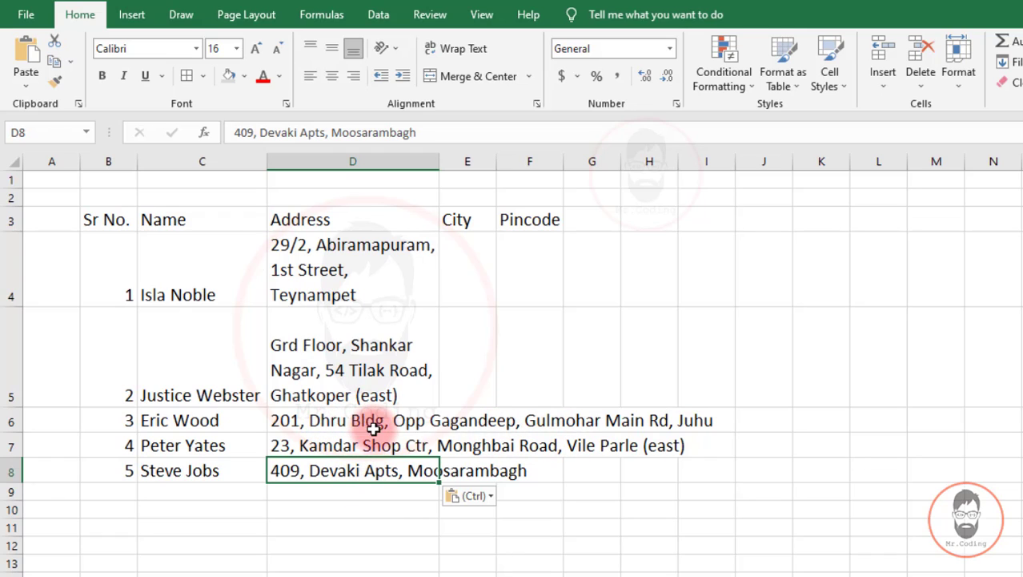
{"action": "left_click_drag", "start_coordinate": [342, 420], "coordinate": [353, 462]}
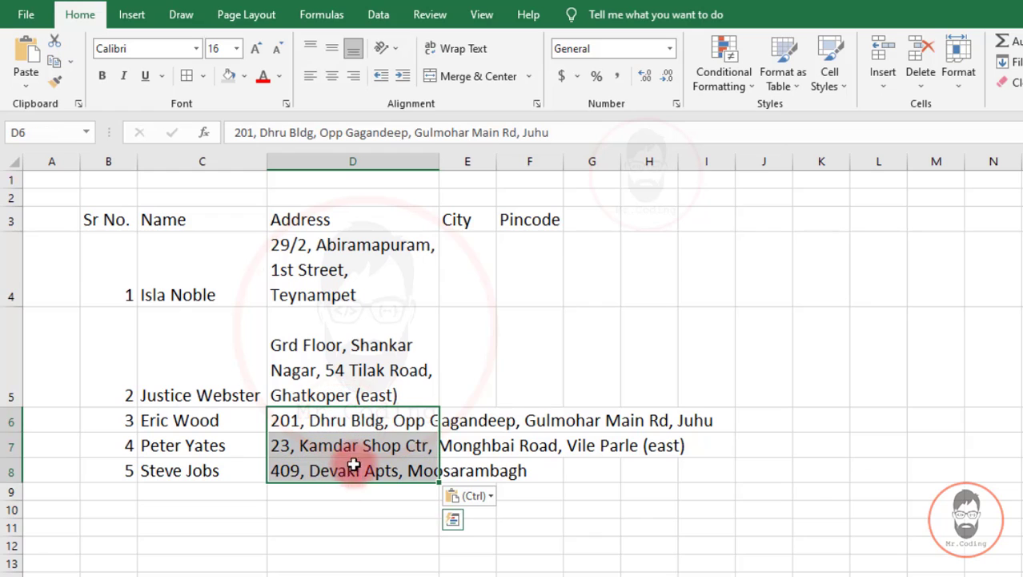
{"action": "left_click", "coordinate": [463, 49]}
{"action": "scroll", "coordinate": [418, 338], "scroll_direction": "down", "scroll_amount": 2}
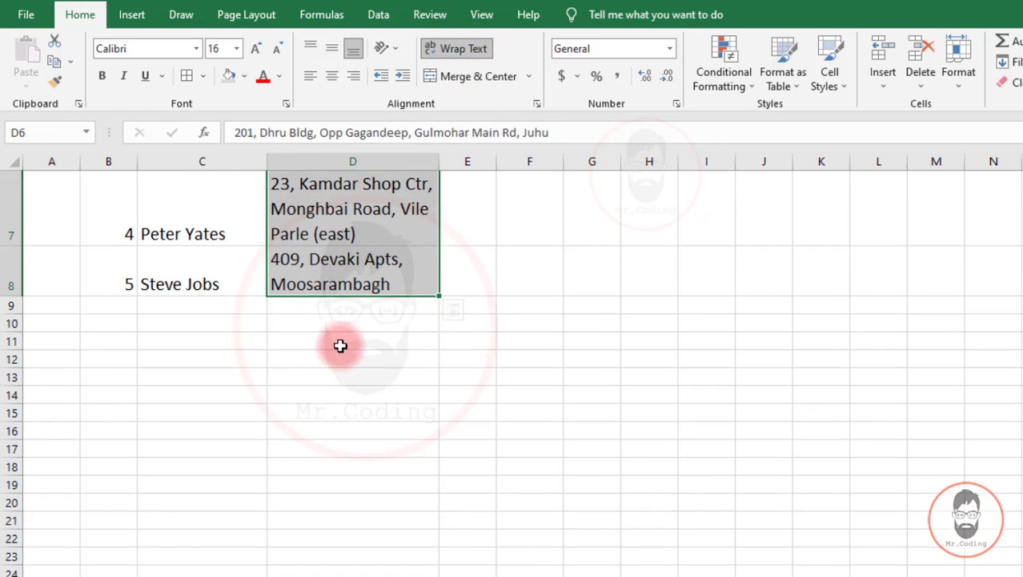
{"action": "scroll", "coordinate": [392, 289], "scroll_direction": "up", "scroll_amount": 3}
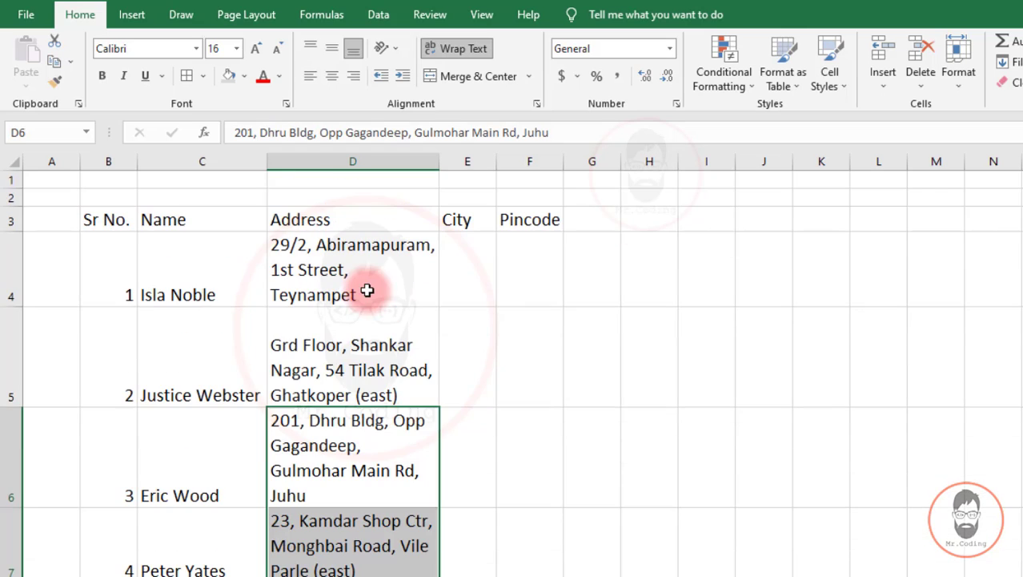
{"action": "left_click", "coordinate": [477, 273]}
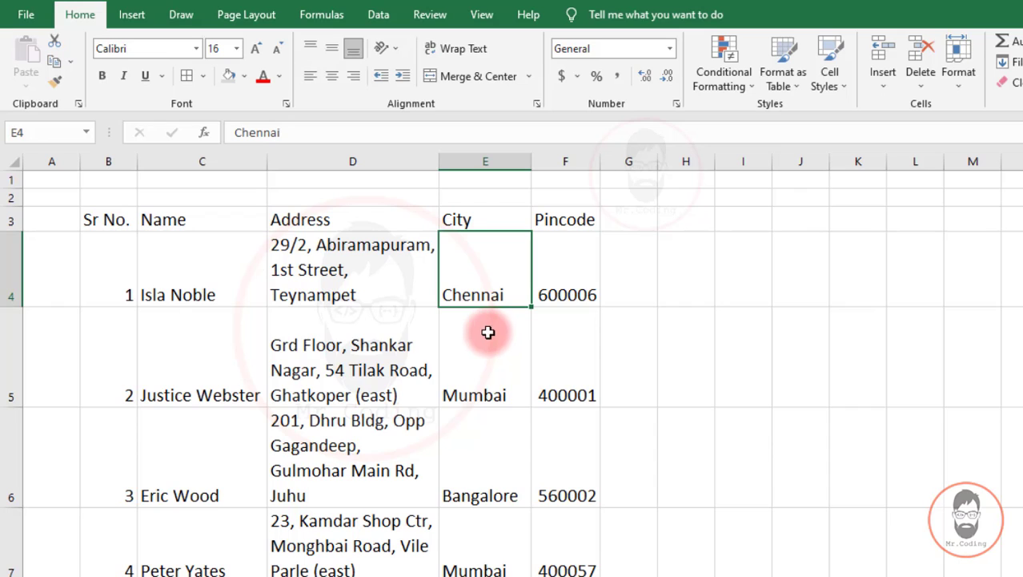
{"action": "left_click", "coordinate": [110, 282]}
{"action": "left_click", "coordinate": [188, 284]}
{"action": "left_click", "coordinate": [466, 275]}
{"action": "left_click", "coordinate": [576, 266]}
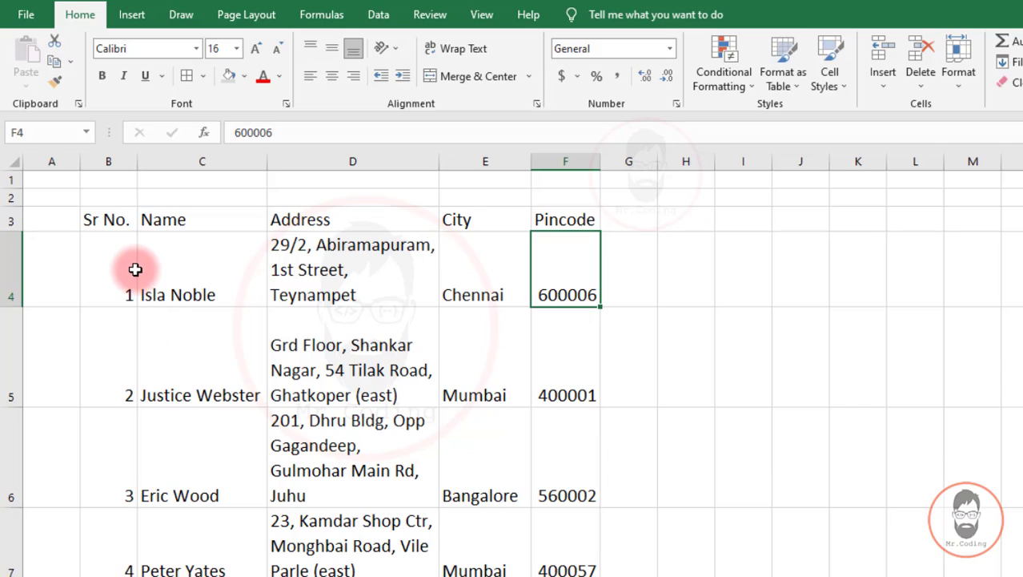
{"action": "left_click", "coordinate": [109, 216]}
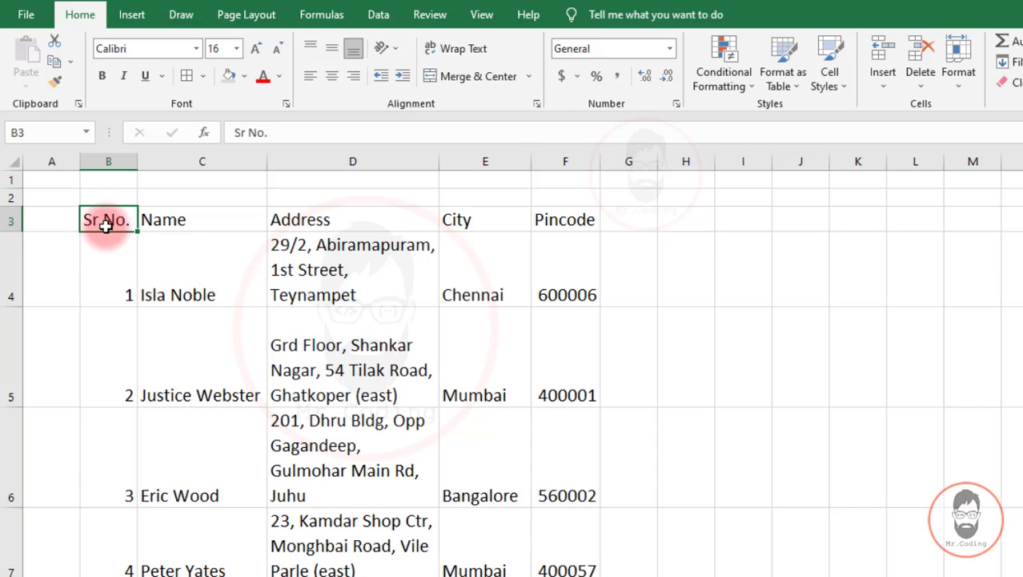
{"action": "scroll", "coordinate": [228, 304], "scroll_direction": "down", "scroll_amount": 2}
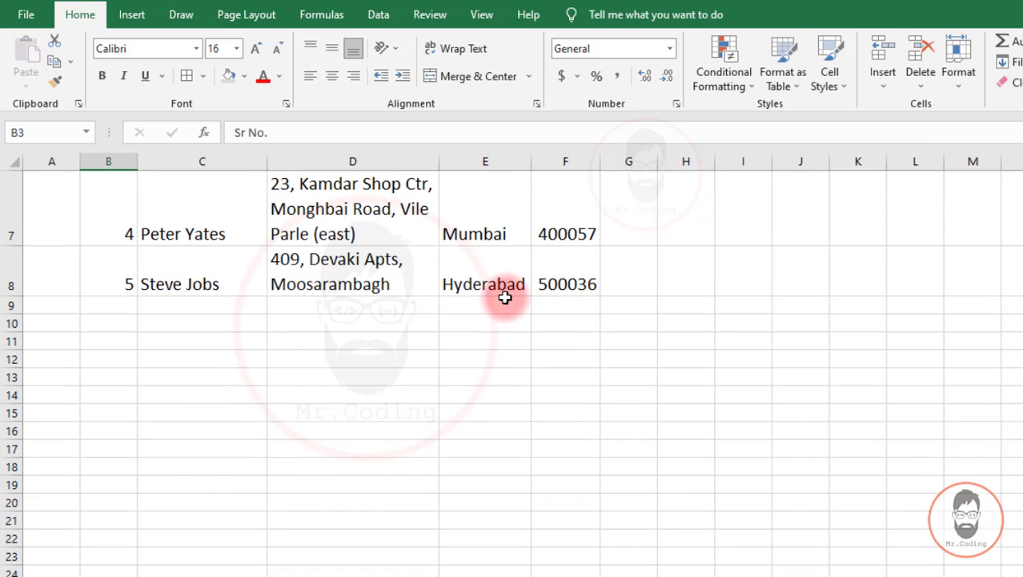
{"action": "scroll", "coordinate": [503, 292], "scroll_direction": "up", "scroll_amount": 2}
{"action": "scroll", "coordinate": [480, 356], "scroll_direction": "down", "scroll_amount": 2}
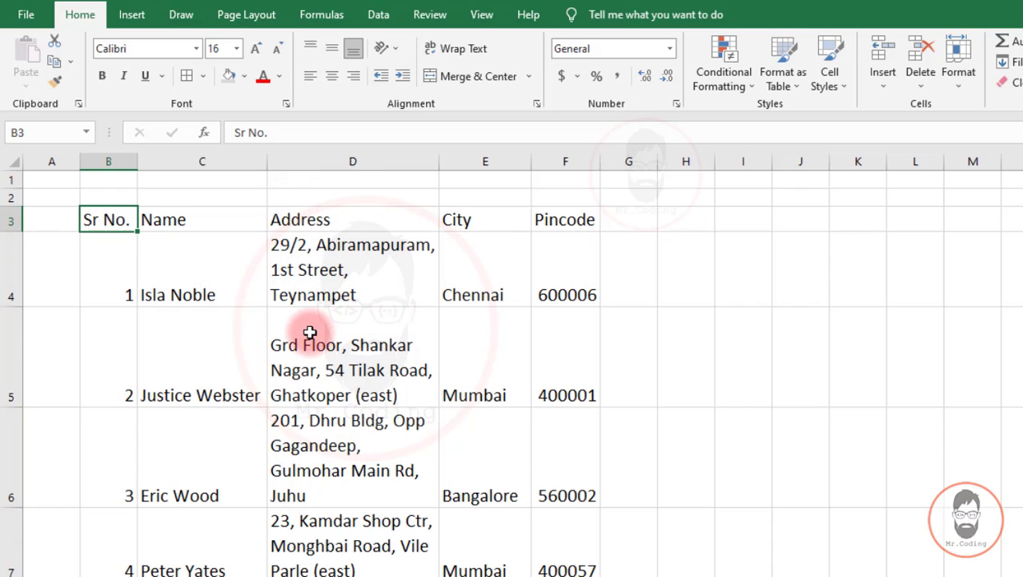
{"action": "left_click", "coordinate": [300, 304]}
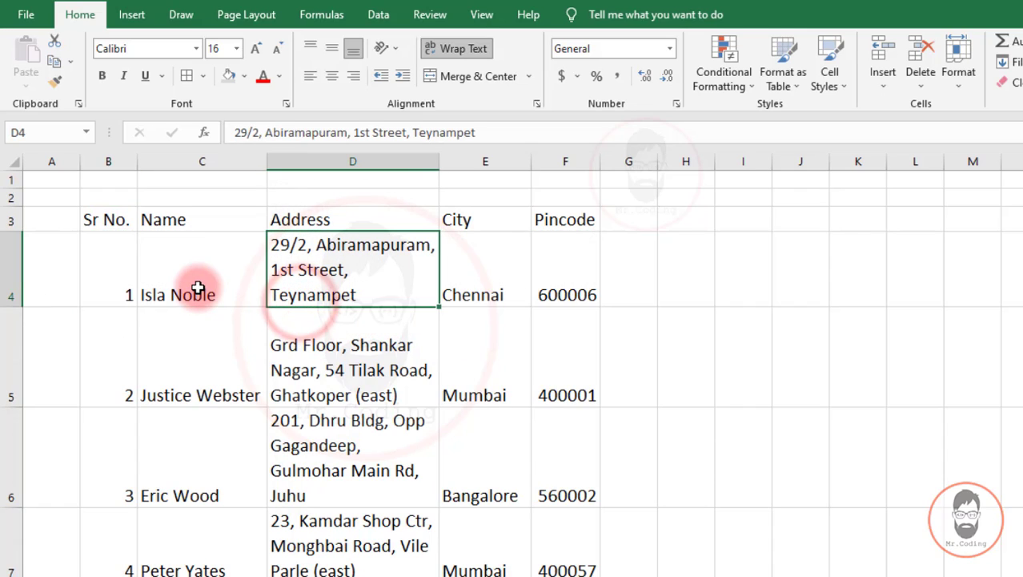
{"action": "left_click", "coordinate": [98, 221]}
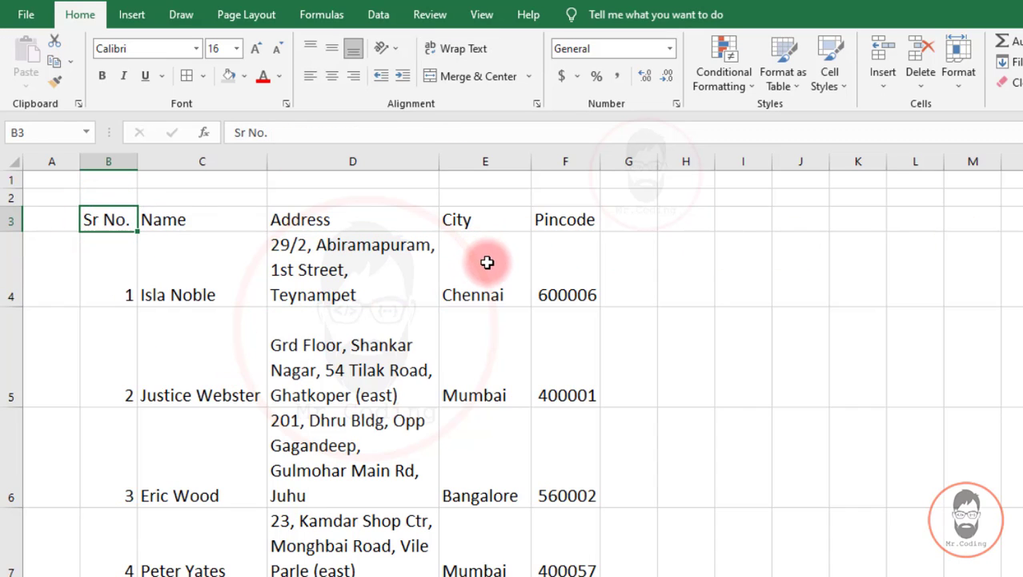
{"action": "scroll", "coordinate": [487, 261], "scroll_direction": "down", "scroll_amount": 2}
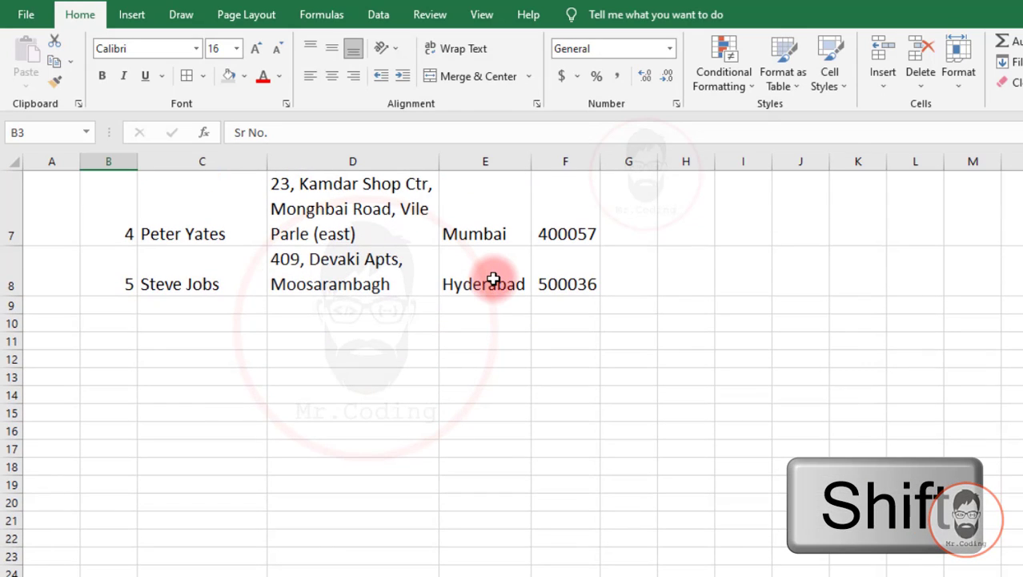
{"action": "left_click", "coordinate": [574, 271], "text": "shift"}
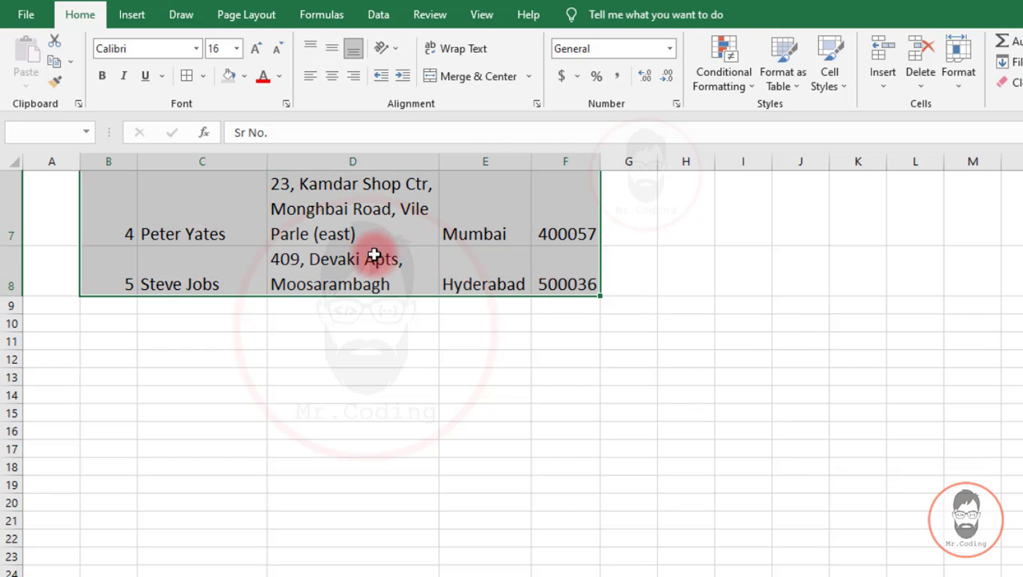
{"action": "scroll", "coordinate": [374, 255], "scroll_direction": "up", "scroll_amount": 2}
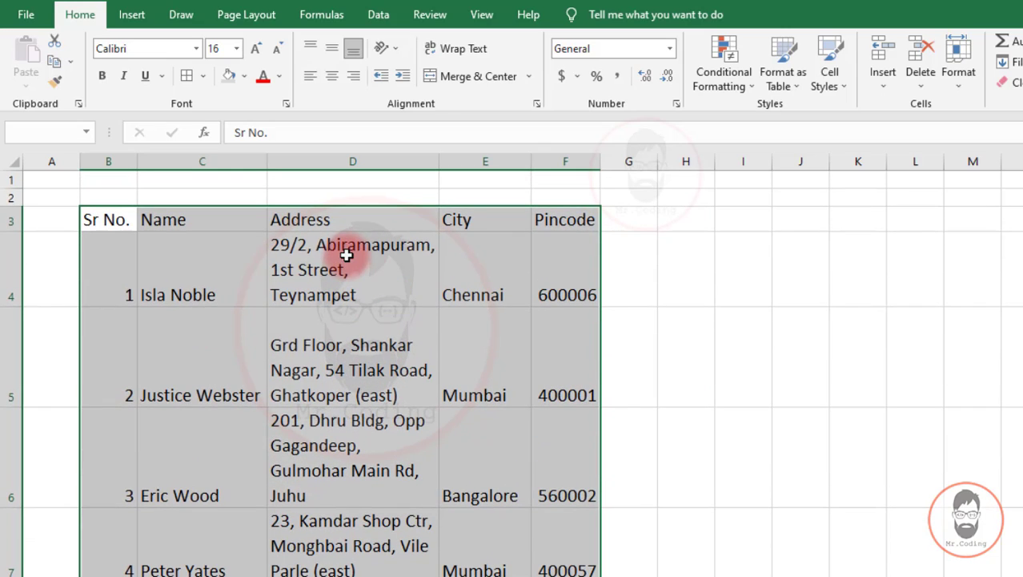
{"action": "left_click", "coordinate": [340, 218]}
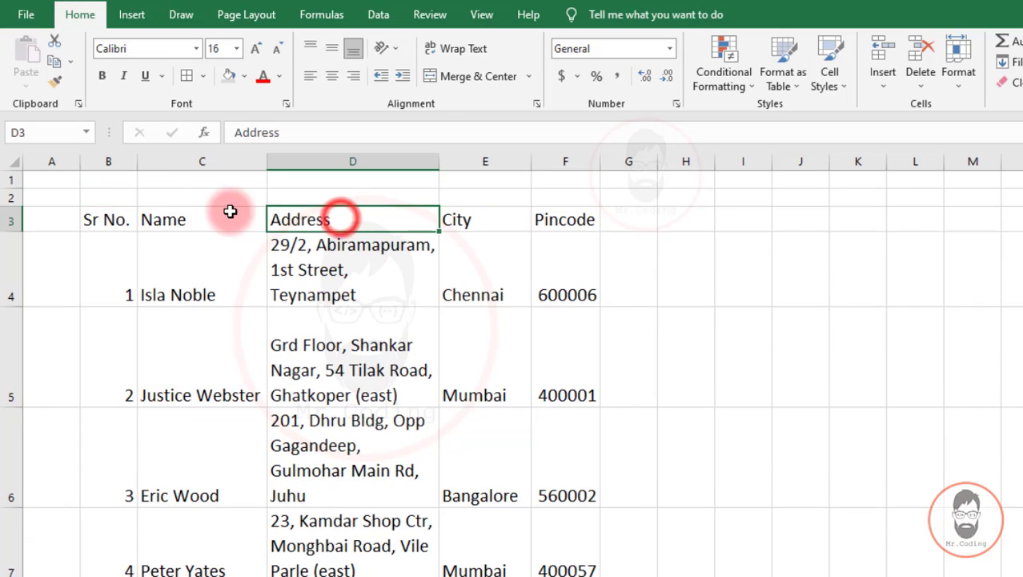
{"action": "left_click", "coordinate": [104, 220]}
{"action": "scroll", "coordinate": [598, 311], "scroll_direction": "down", "scroll_amount": 1}
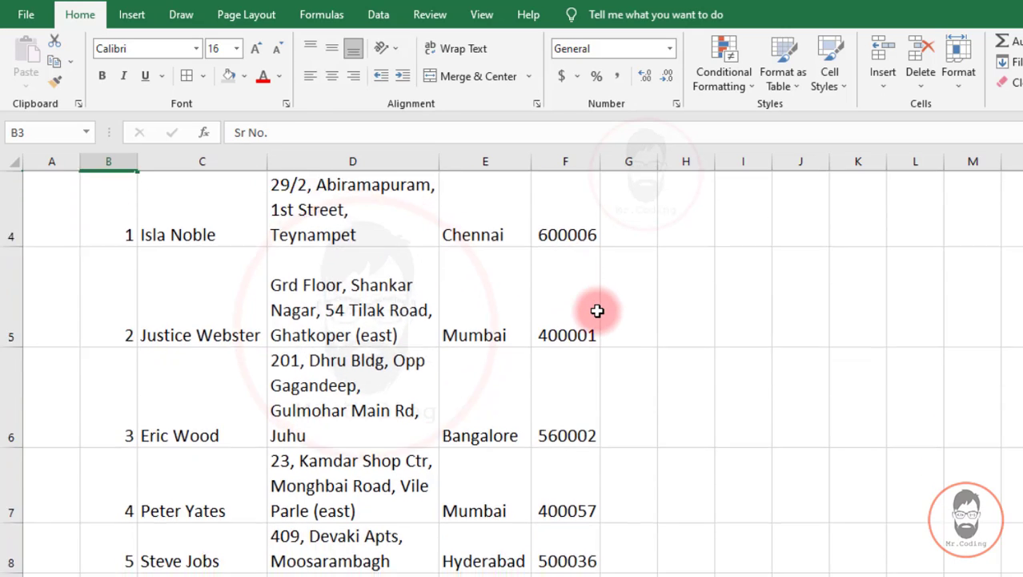
{"action": "scroll", "coordinate": [597, 311], "scroll_direction": "down", "scroll_amount": 1}
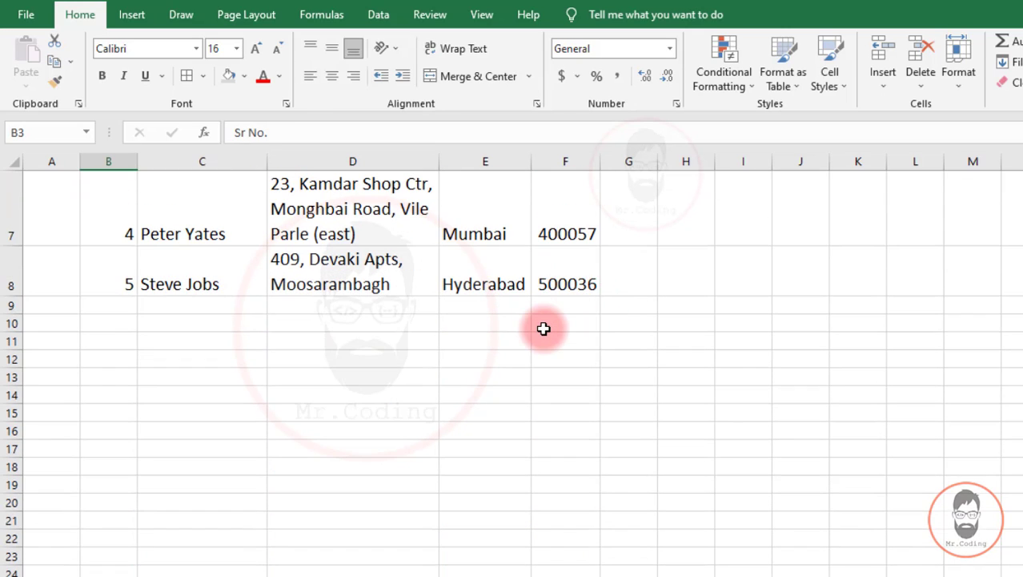
Apply All Borders to the contact table B3:F8.
{"action": "left_click", "coordinate": [578, 273], "text": "shift"}
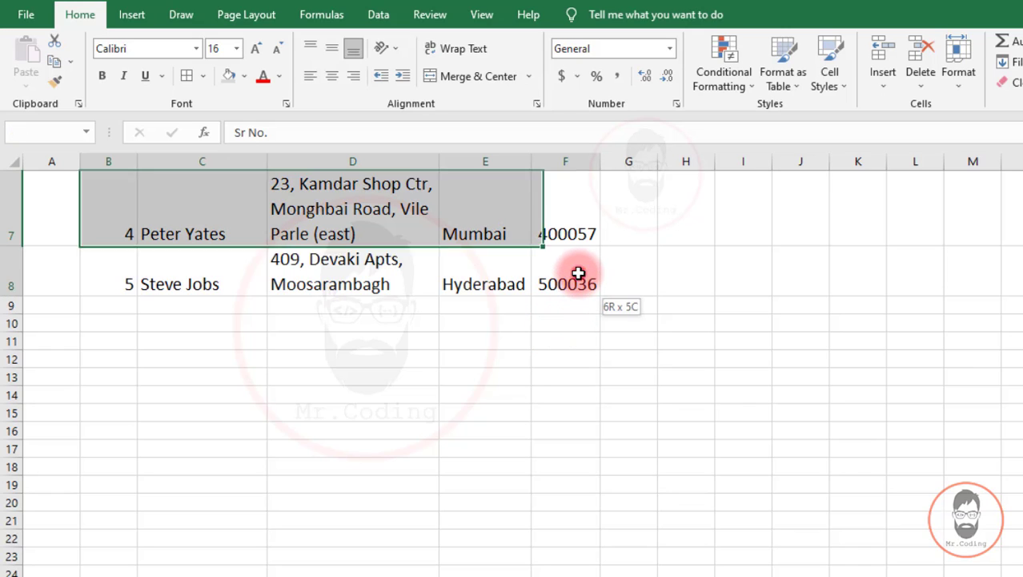
{"action": "scroll", "coordinate": [400, 295], "scroll_direction": "up", "scroll_amount": 2}
{"action": "scroll", "coordinate": [148, 270], "scroll_direction": "up", "scroll_amount": 1}
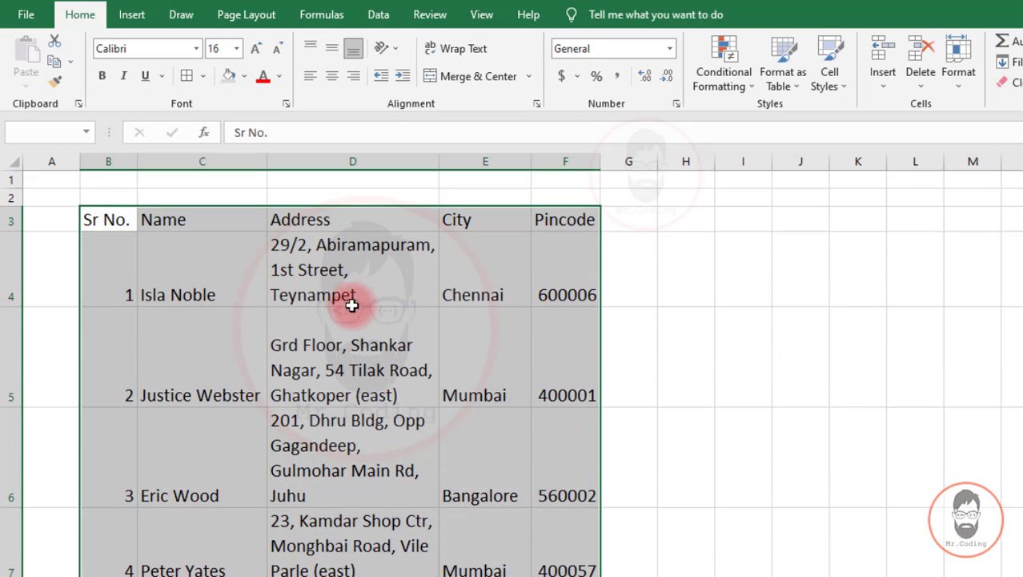
{"action": "left_click", "coordinate": [187, 75]}
{"action": "left_click", "coordinate": [164, 292]}
Centre the five header labels in B3:F3.
{"action": "left_click_drag", "start_coordinate": [91, 222], "coordinate": [552, 222]}
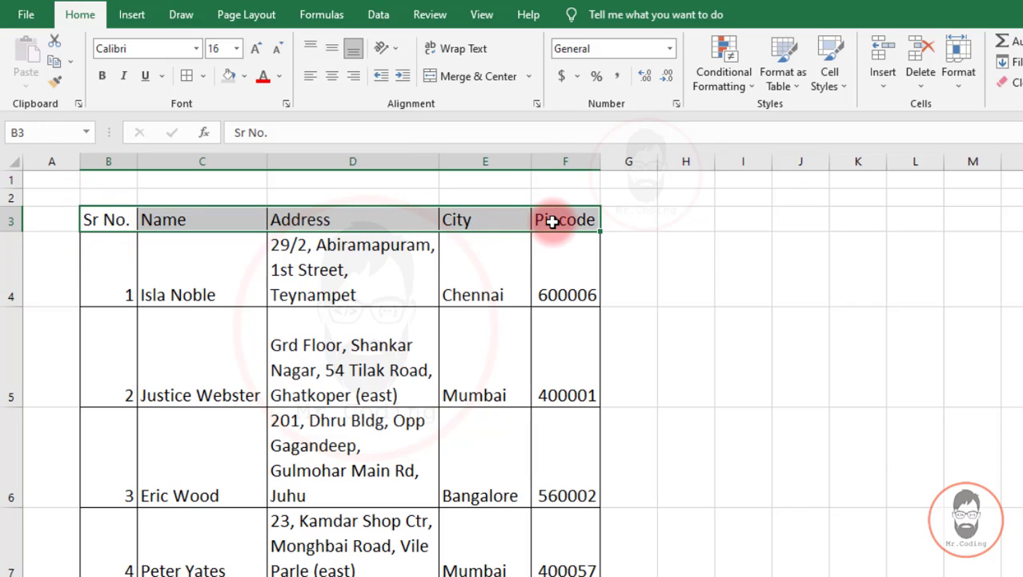
{"action": "left_click", "coordinate": [332, 80]}
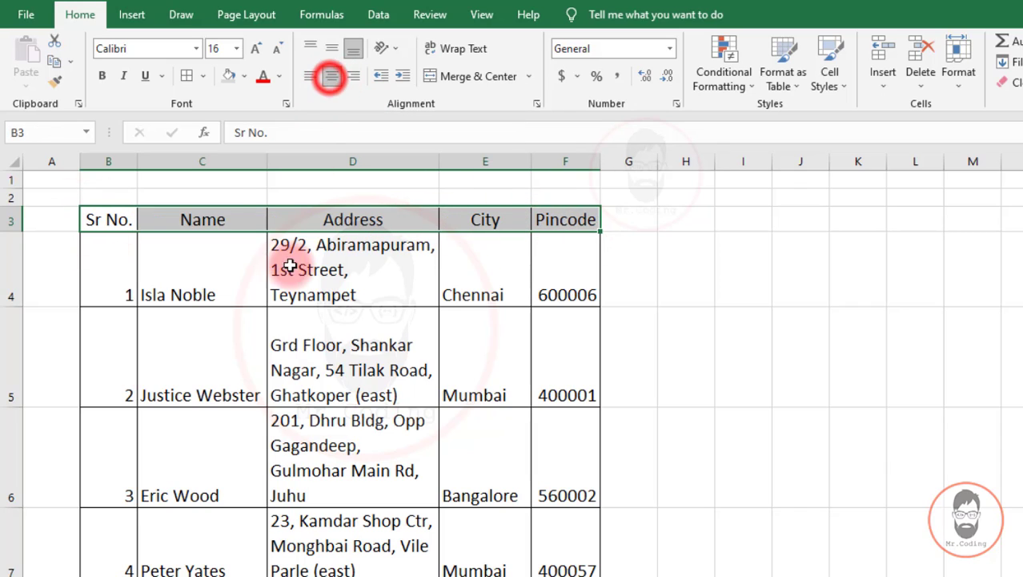
{"action": "left_click", "coordinate": [103, 261]}
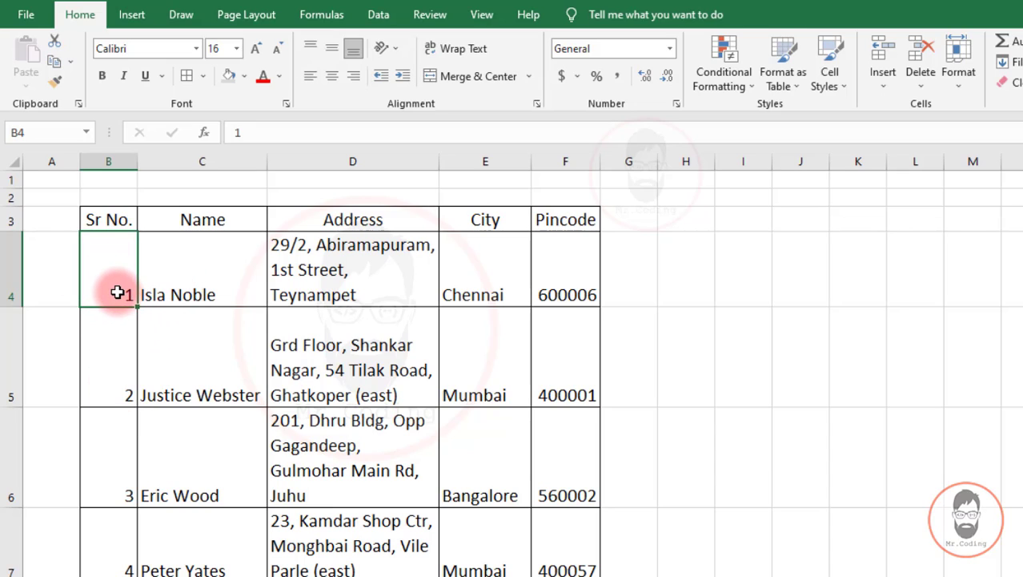
Centre the Sr No. values in B4:B8 both ways and middle-align the names in C4:C8.
{"action": "left_click_drag", "start_coordinate": [118, 292], "coordinate": [112, 486]}
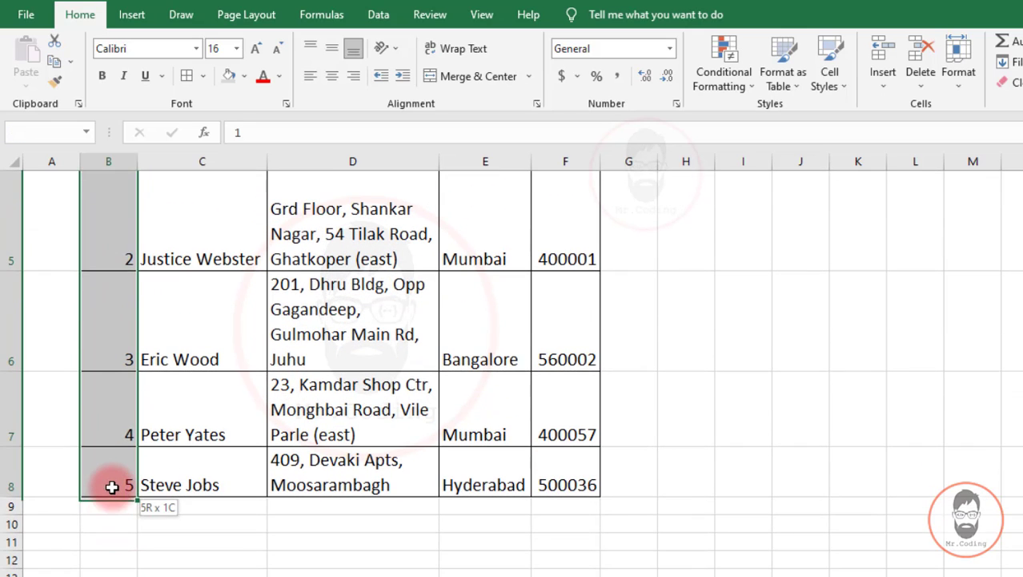
{"action": "scroll", "coordinate": [115, 482], "scroll_direction": "up", "scroll_amount": 2}
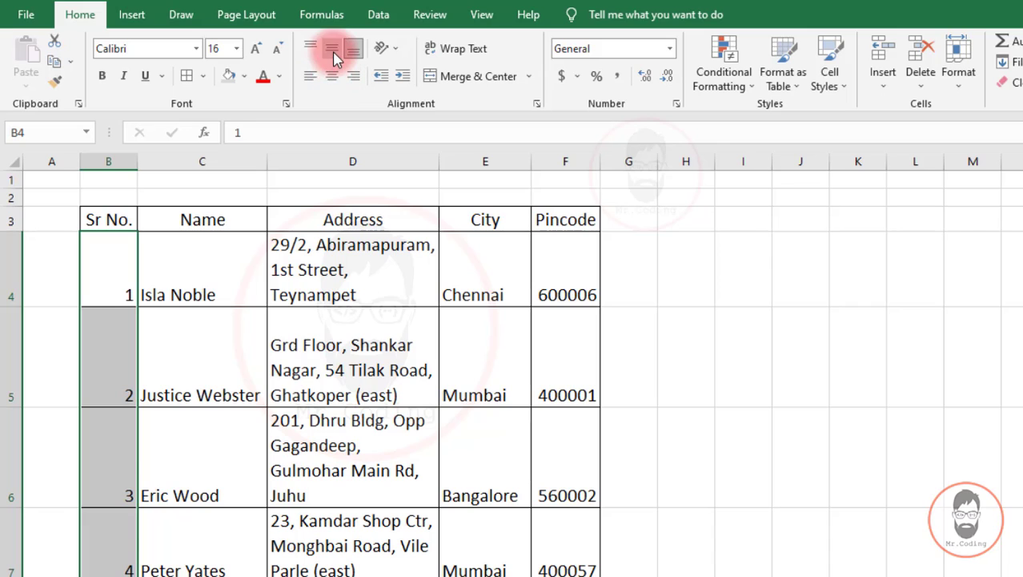
{"action": "left_click", "coordinate": [334, 53]}
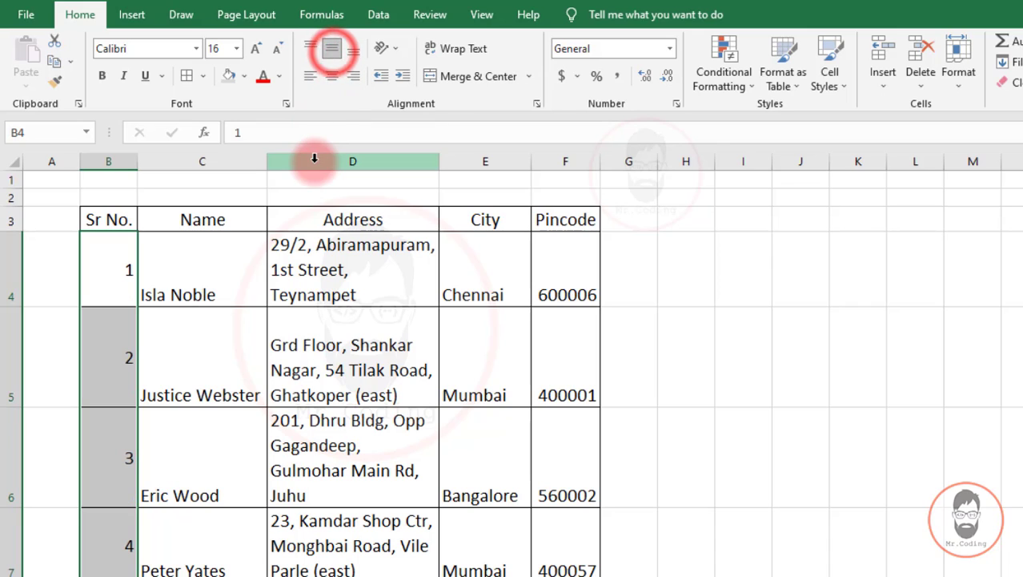
{"action": "left_click", "coordinate": [335, 76]}
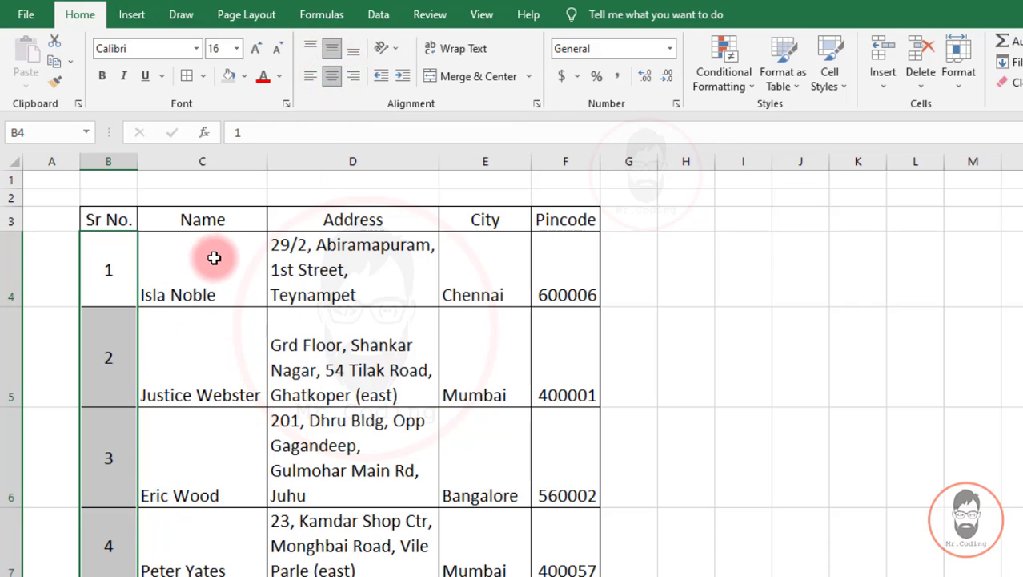
{"action": "left_click_drag", "start_coordinate": [214, 240], "coordinate": [237, 490]}
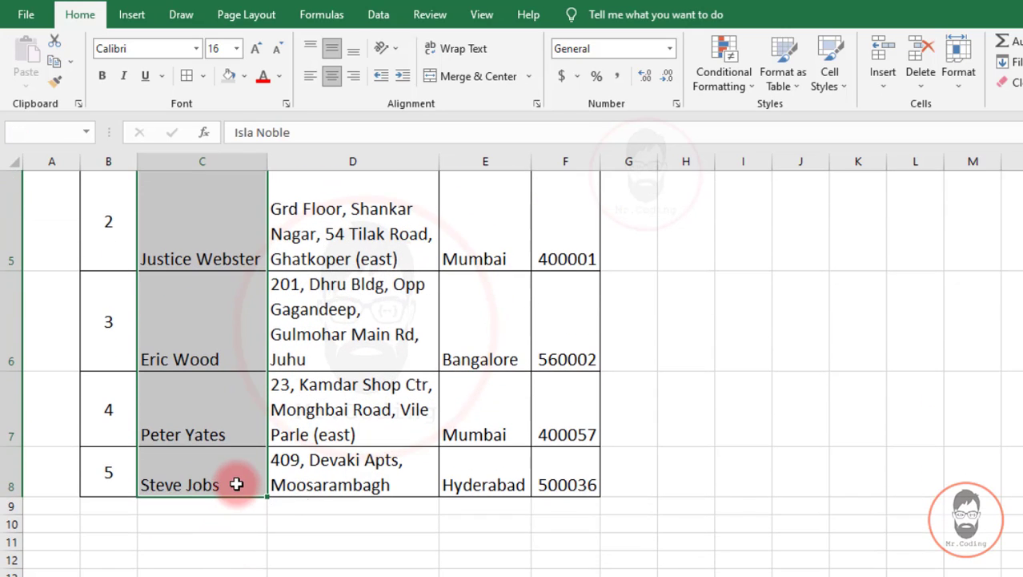
{"action": "scroll", "coordinate": [239, 472], "scroll_direction": "up", "scroll_amount": 2}
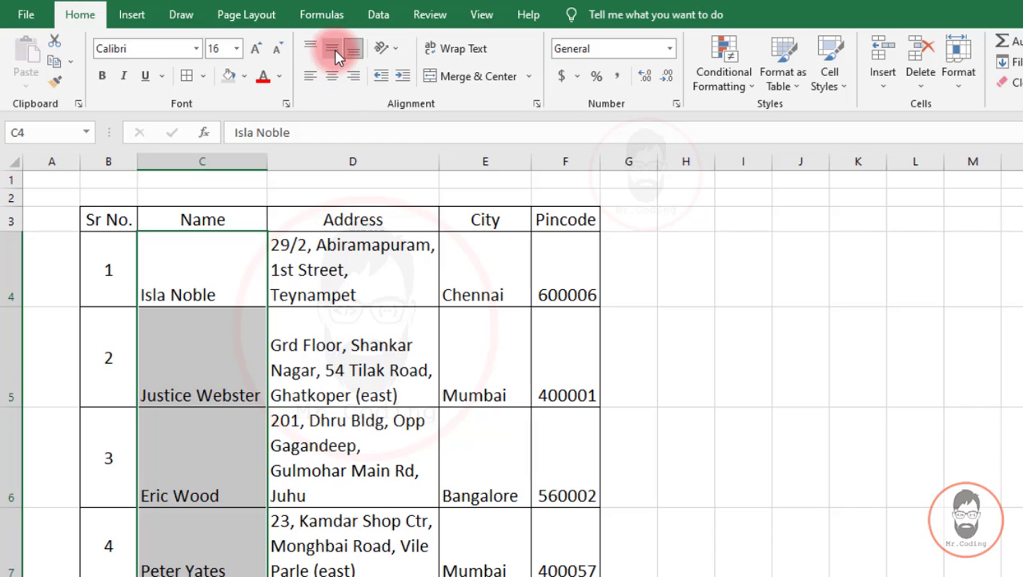
{"action": "left_click", "coordinate": [333, 48]}
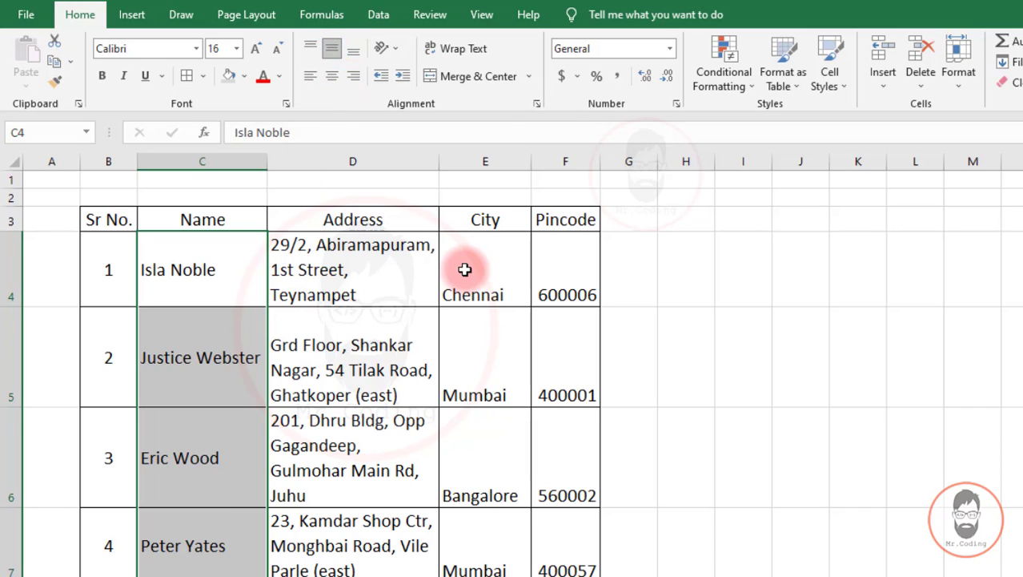
Centre City and Pincode values in E4:F8 horizontally and vertically.
{"action": "left_click_drag", "start_coordinate": [469, 269], "coordinate": [553, 469]}
{"action": "scroll", "coordinate": [544, 444], "scroll_direction": "up", "scroll_amount": 2}
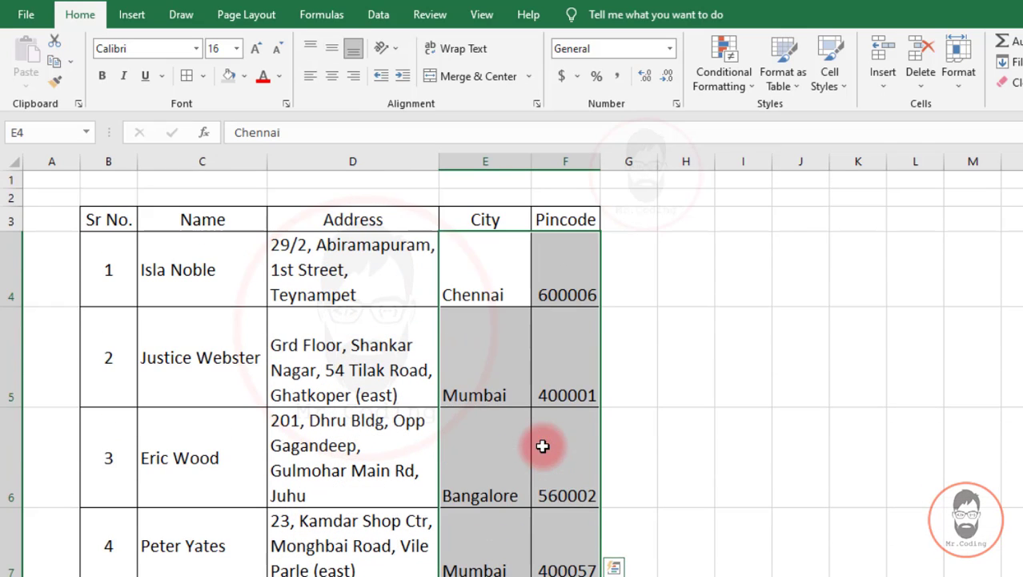
{"action": "left_click", "coordinate": [333, 49]}
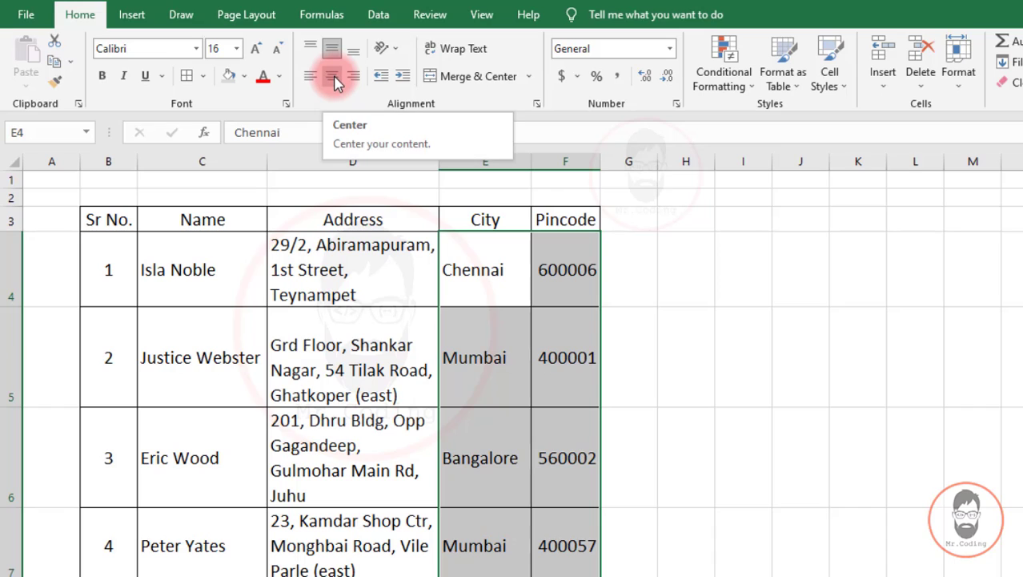
{"action": "left_click", "coordinate": [335, 76]}
{"action": "left_click", "coordinate": [372, 332]}
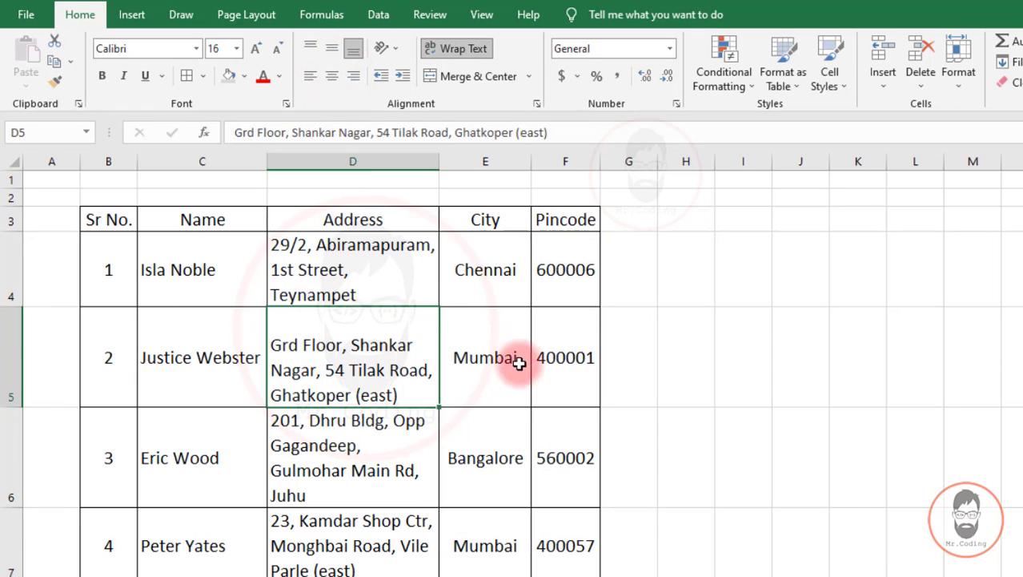